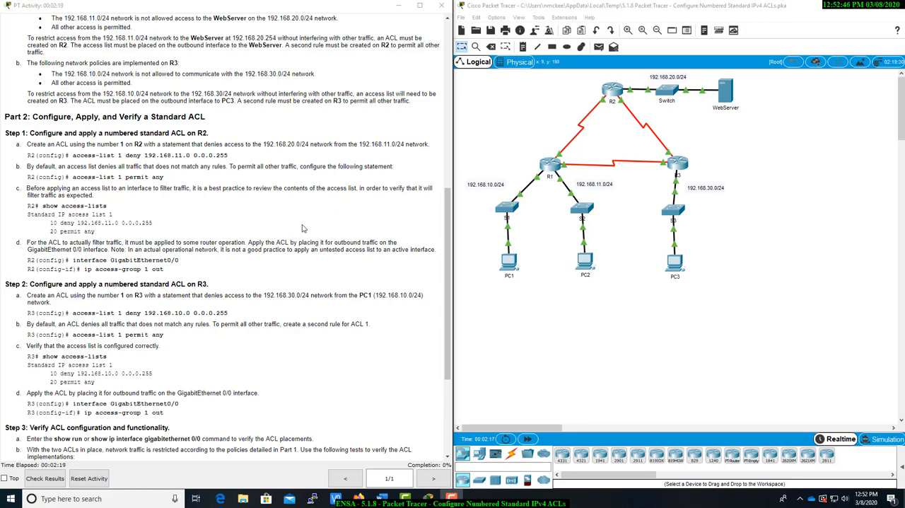
# Review the activity's addressing table, the network policies planned for R2 and R3, and the ACL configuration instructions
pyautogui.scroll(10, 297, 227)
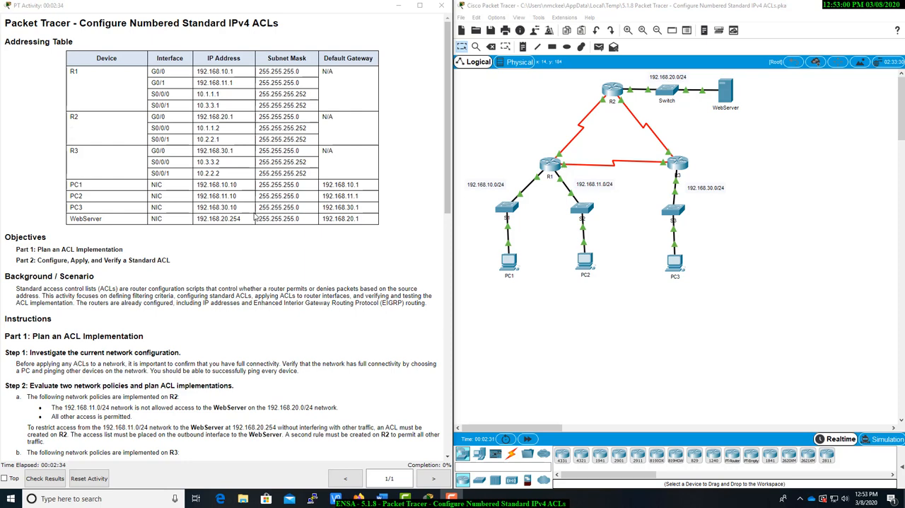
pyautogui.scroll(-2, 255, 217)
pyautogui.scroll(2, 254, 217)
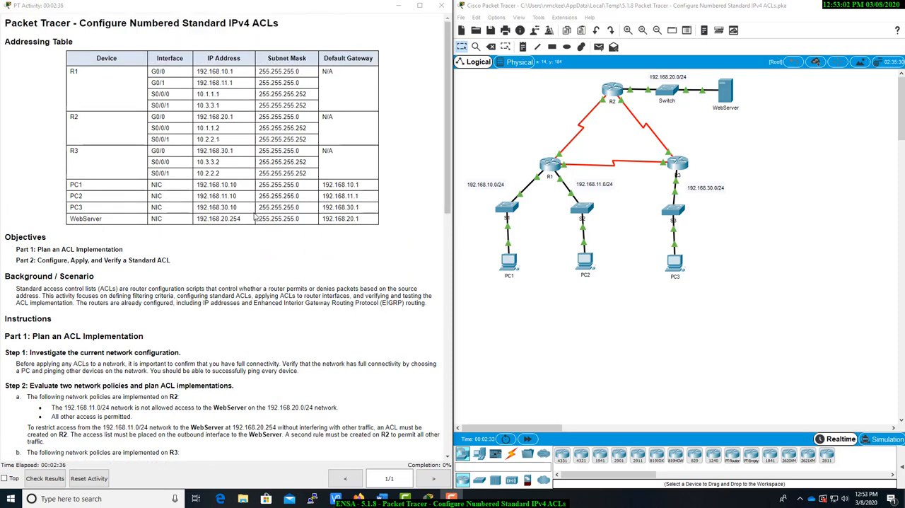
pyautogui.scroll(-2, 255, 217)
pyautogui.scroll(-2, 255, 215)
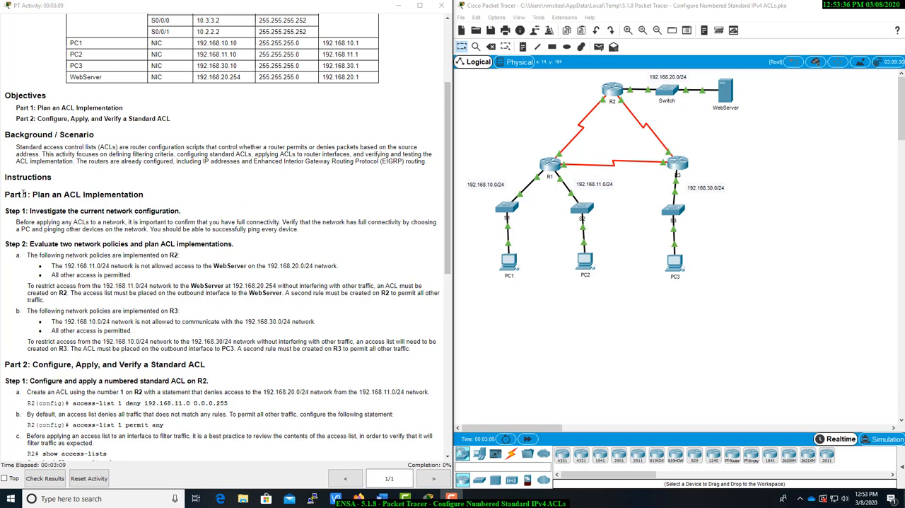
pyautogui.scroll(-1, 26, 193)
pyautogui.scroll(-4, 25, 193)
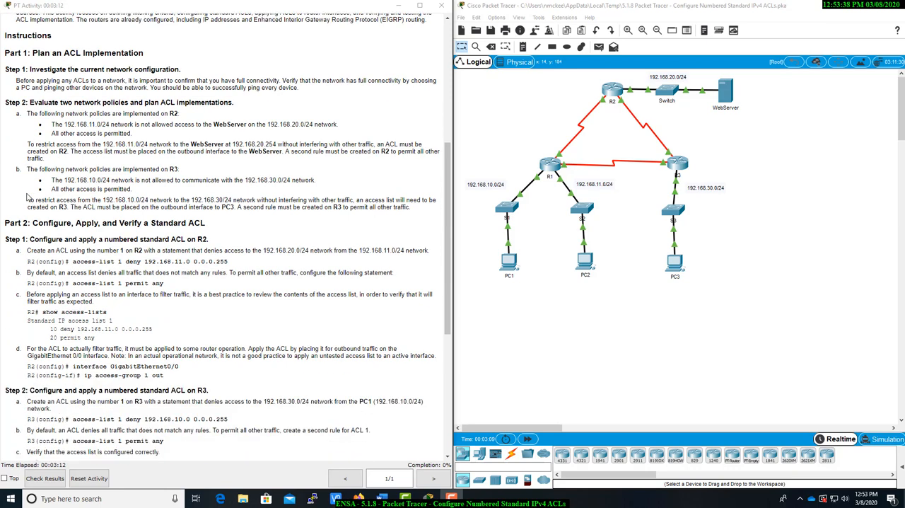
pyautogui.scroll(1, 29, 197)
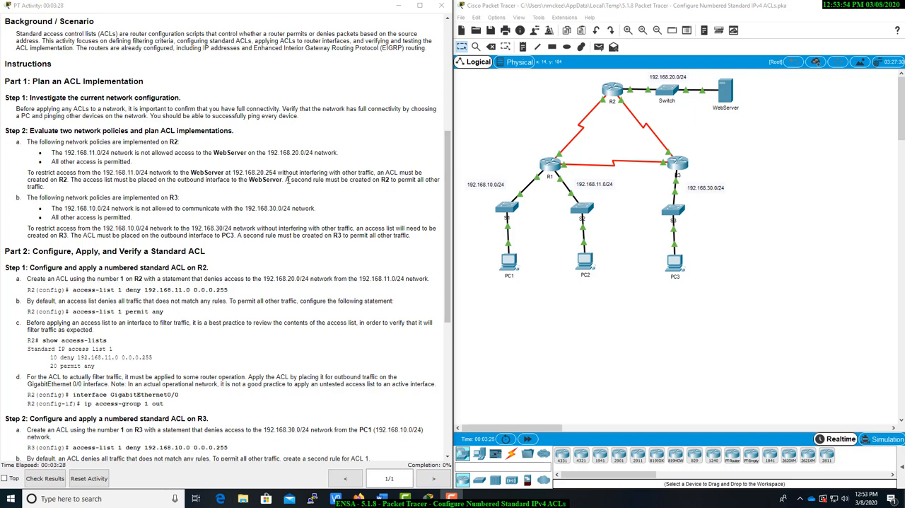
pyautogui.scroll(9, 286, 267)
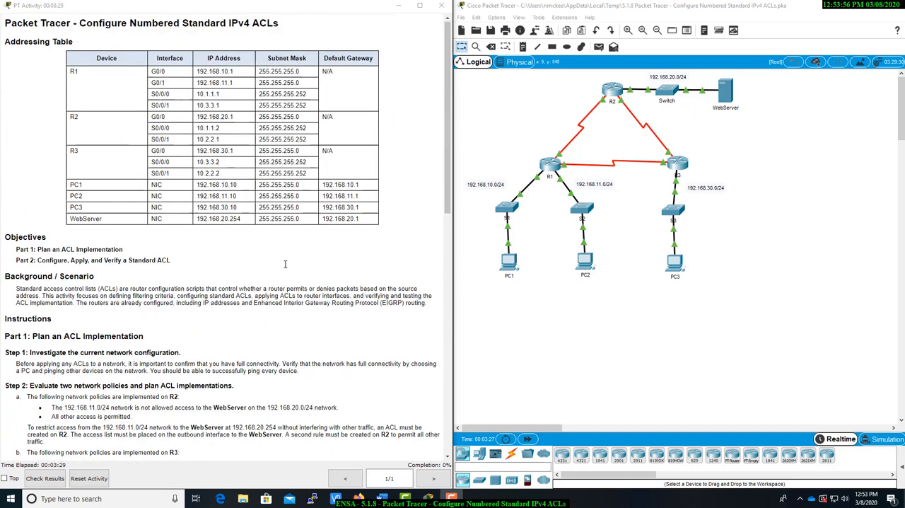
# Open the command prompt on PC1 and ping PC1's own address, 192.168.10.10, stopping the ping early
pyautogui.click(507, 261)
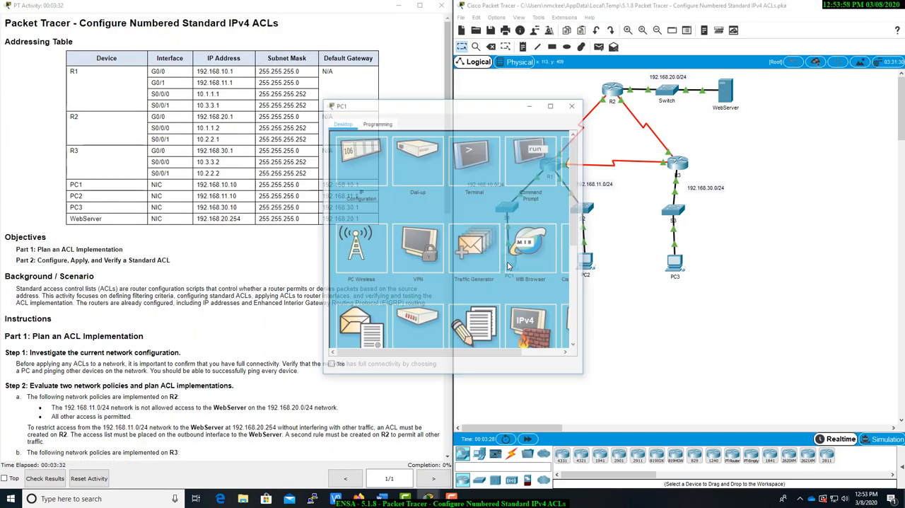
pyautogui.moveTo(513, 198); pyautogui.dragTo(249, 216)
pyautogui.click(291, 263)
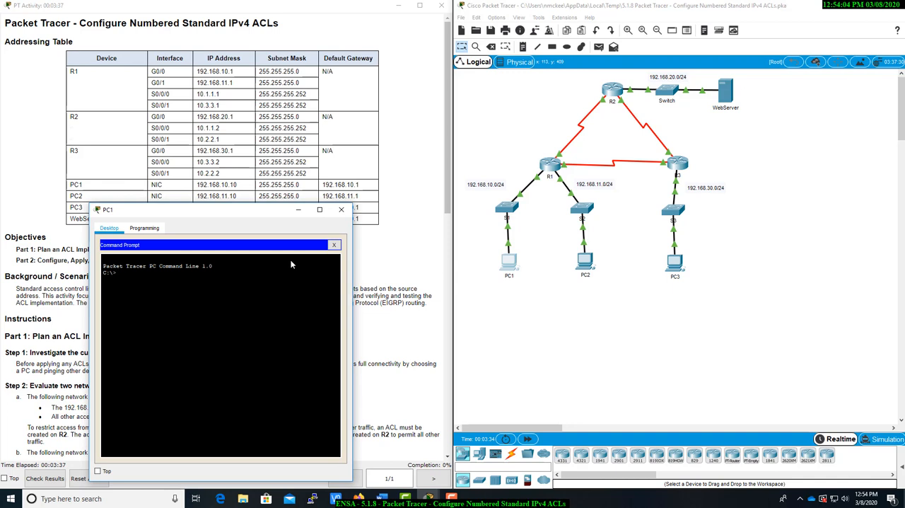
pyautogui.write('ping 192.168.10.10')
pyautogui.press('Return')
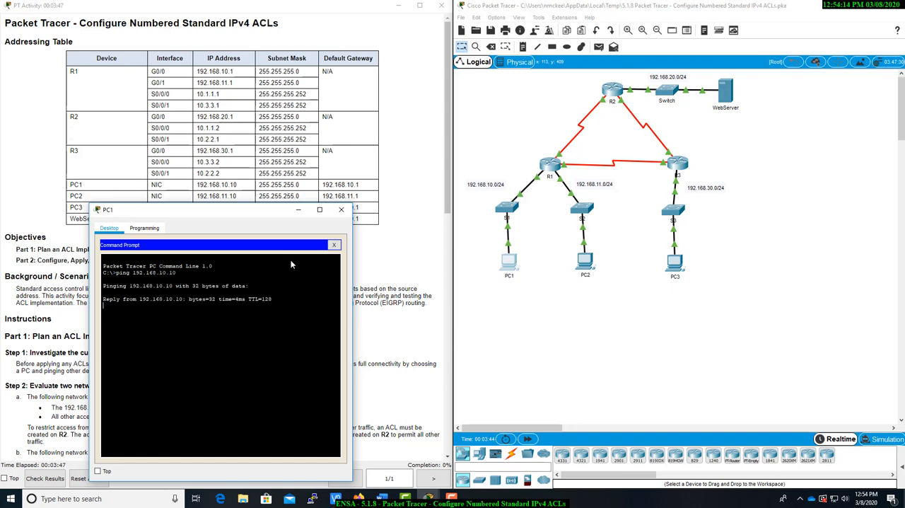
pyautogui.hotkey('ctrl', 'c')
# Ping the default gateway 192.168.10.1 from PC1 and stop the ping early
pyautogui.press('Up')
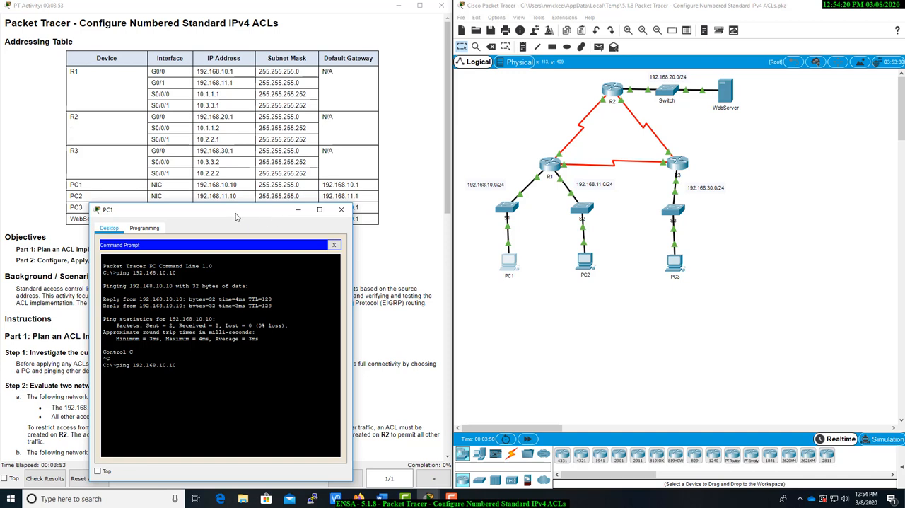
pyautogui.moveTo(238, 214); pyautogui.dragTo(233, 218)
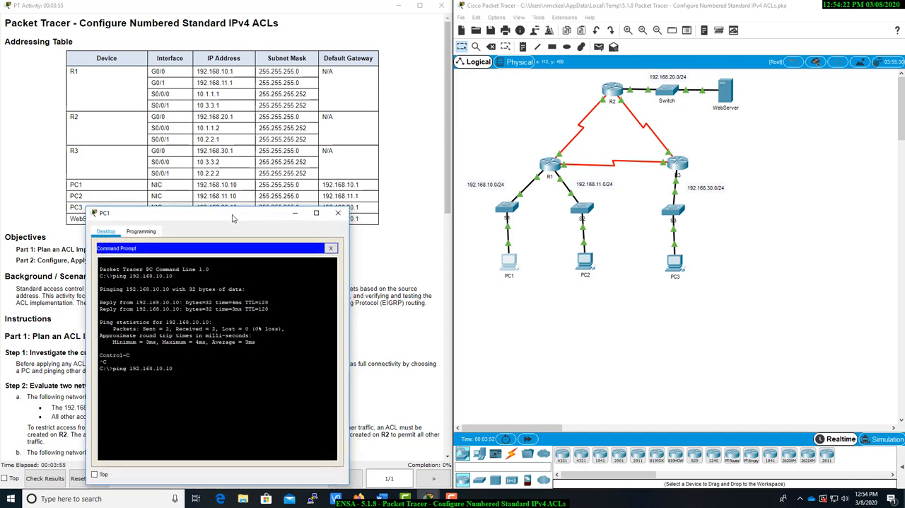
pyautogui.press('BackSpace')
pyautogui.press('Return')
pyautogui.hotkey('ctrl', 'c')
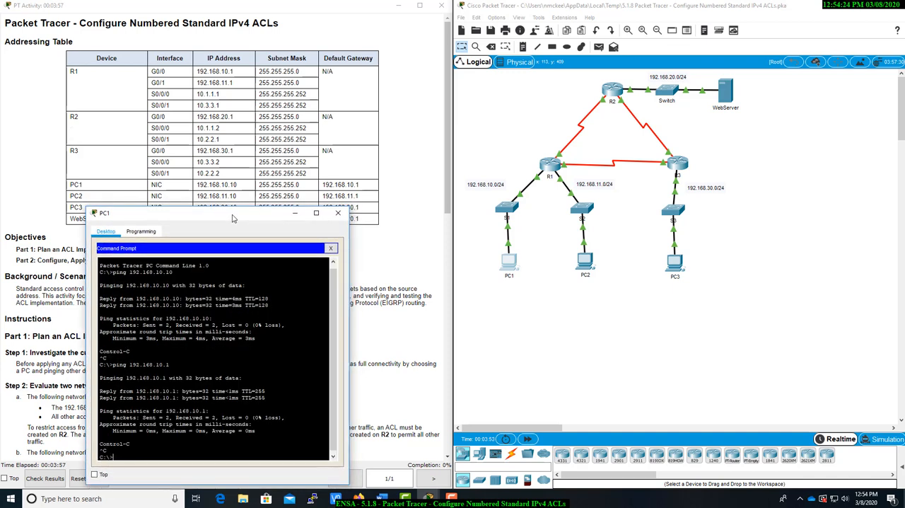
# Ping PC2 at 192.168.11.10 from PC1's command prompt
pyautogui.press('Up')
pyautogui.press('BackSpace')
pyautogui.press('BackSpace')
pyautogui.press('BackSpace')
pyautogui.write('1.10')
pyautogui.press('Return')
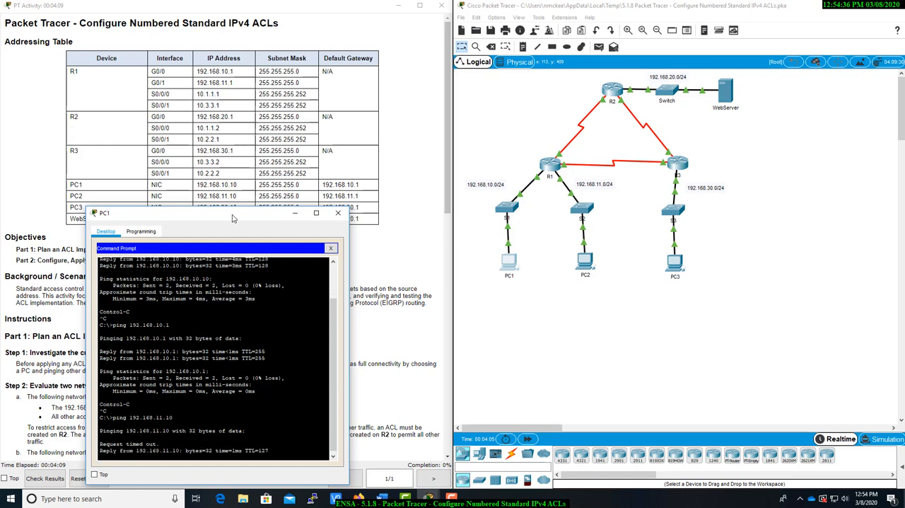
# Ping PC3 at 192.168.30.10 from PC1's command prompt
pyautogui.moveTo(233, 216); pyautogui.dragTo(235, 225)
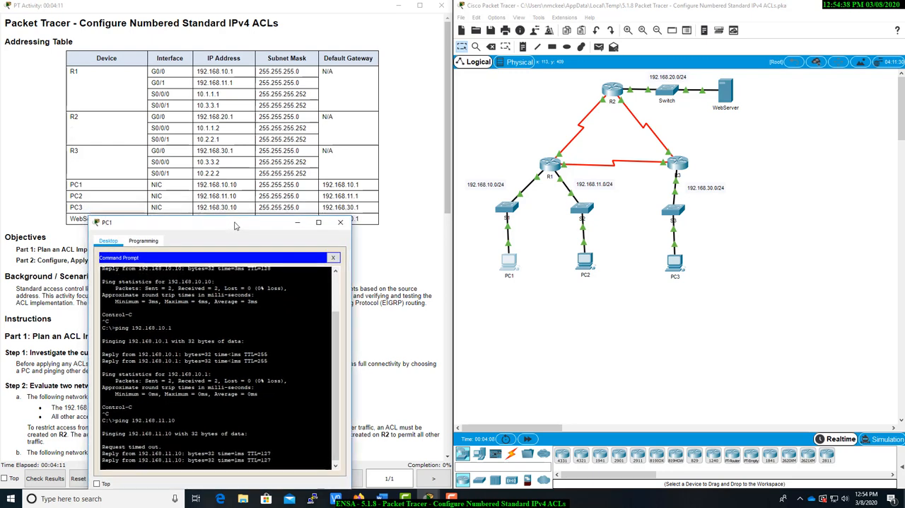
pyautogui.press('Up')
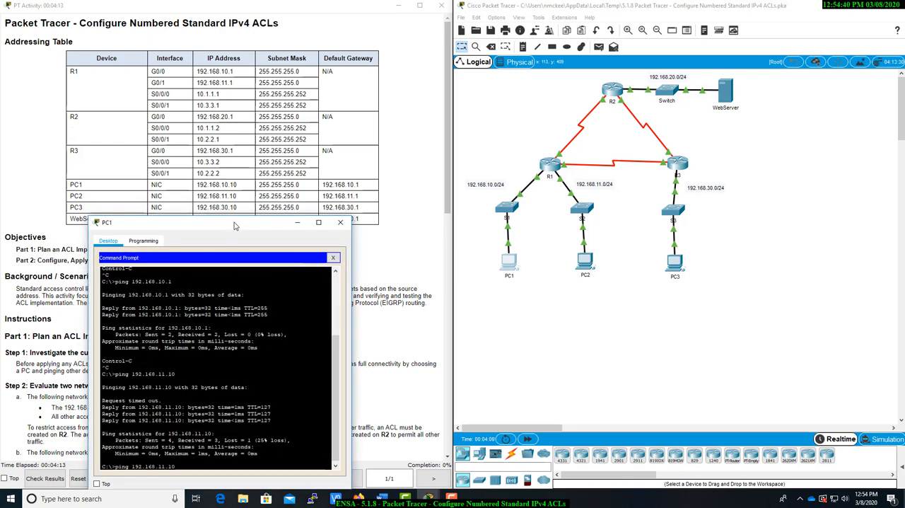
pyautogui.press('BackSpace')
pyautogui.press('BackSpace')
pyautogui.press('BackSpace')
pyautogui.press('BackSpace')
pyautogui.press('BackSpace')
pyautogui.write('30.10')
pyautogui.press('Return')
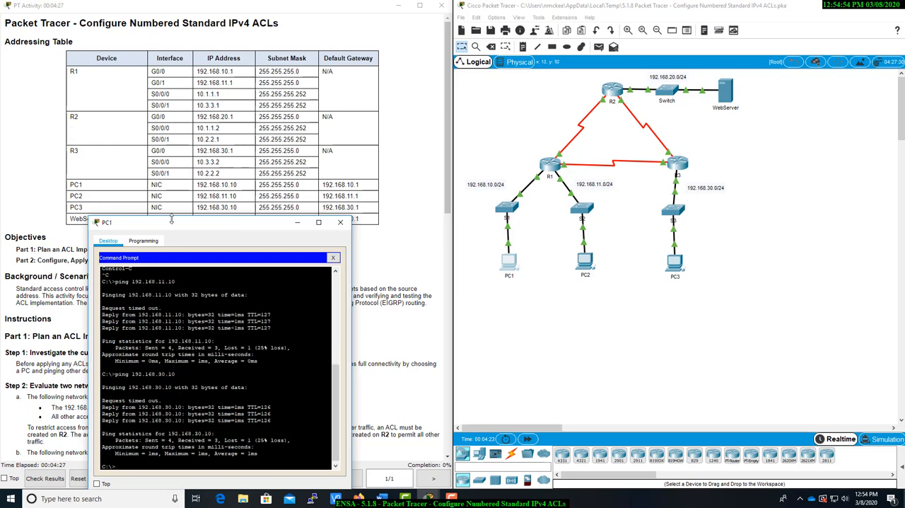
# Uncover the WebServer row of the addressing table and ping 192.168.20.254 from PC1
pyautogui.moveTo(167, 230); pyautogui.dragTo(167, 240)
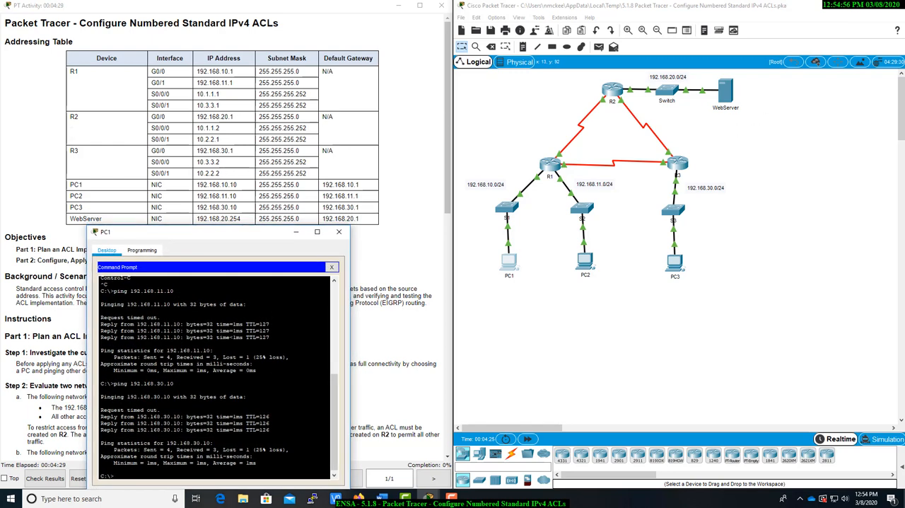
pyautogui.write('ping 192.168.320.254')
pyautogui.press('Return')
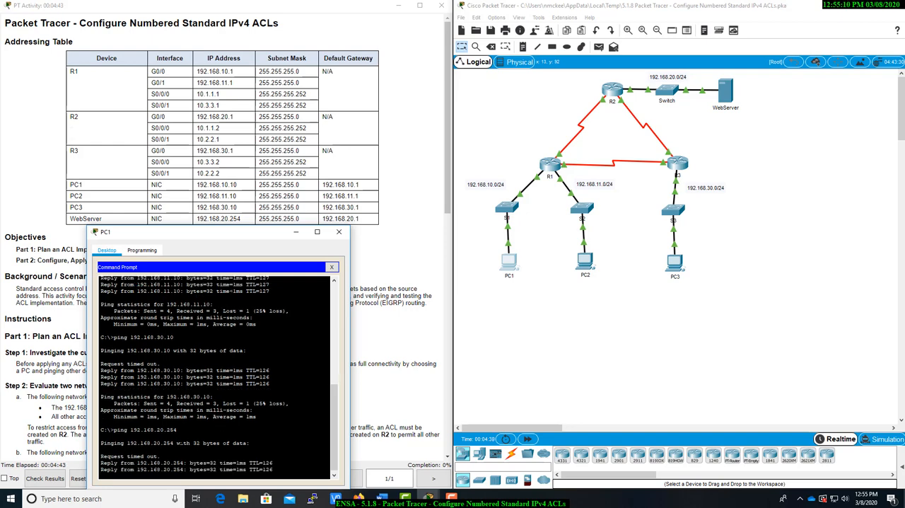
pyautogui.press('Return')
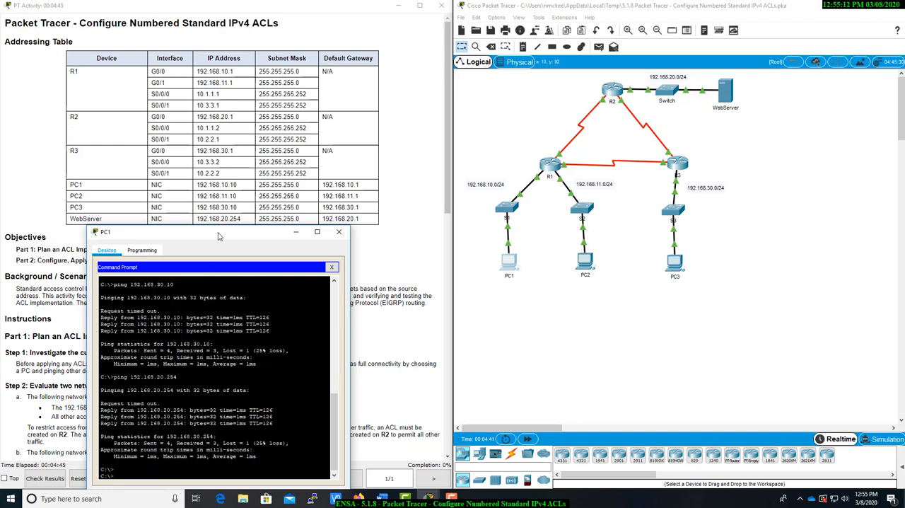
# Examine the instructions for planning and configuring the numbered standard ACLs on R2 and R3 against the topology
pyautogui.moveTo(215, 231); pyautogui.dragTo(578, 280)
pyautogui.scroll(-7, 234, 285)
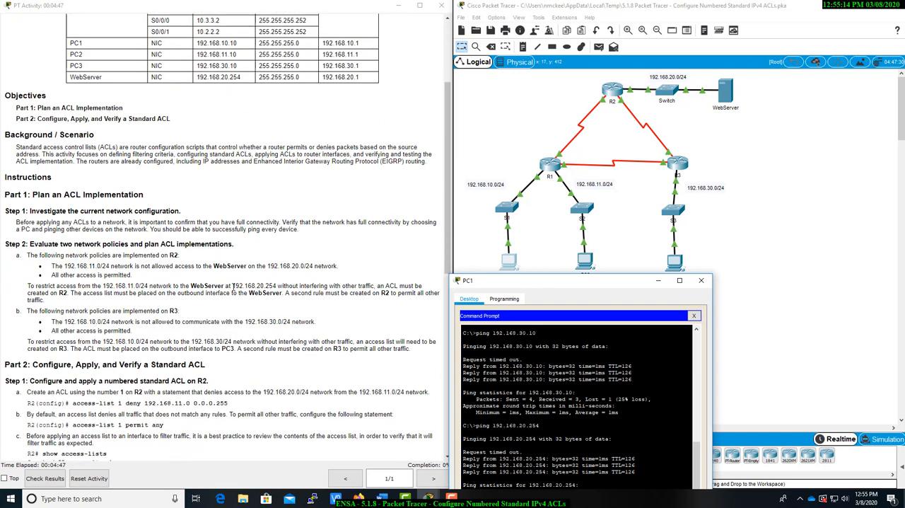
pyautogui.scroll(-2, 233, 285)
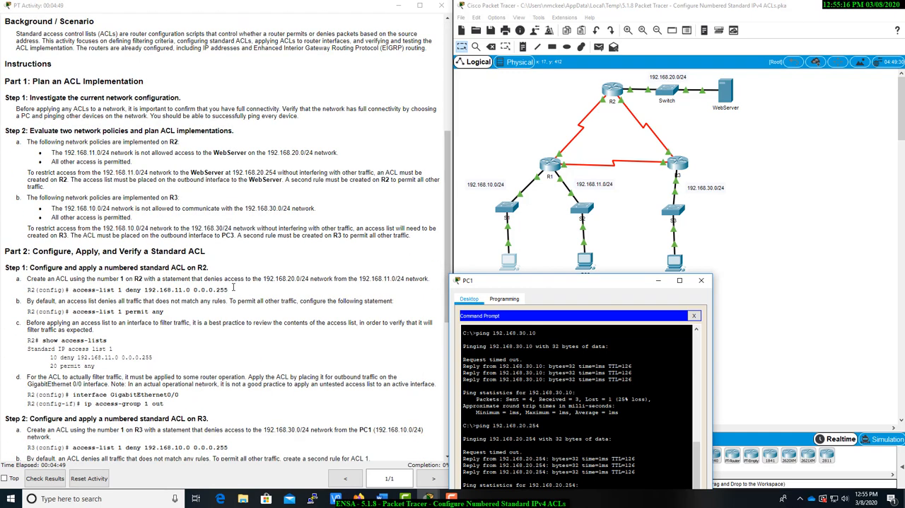
pyautogui.scroll(-4, 233, 288)
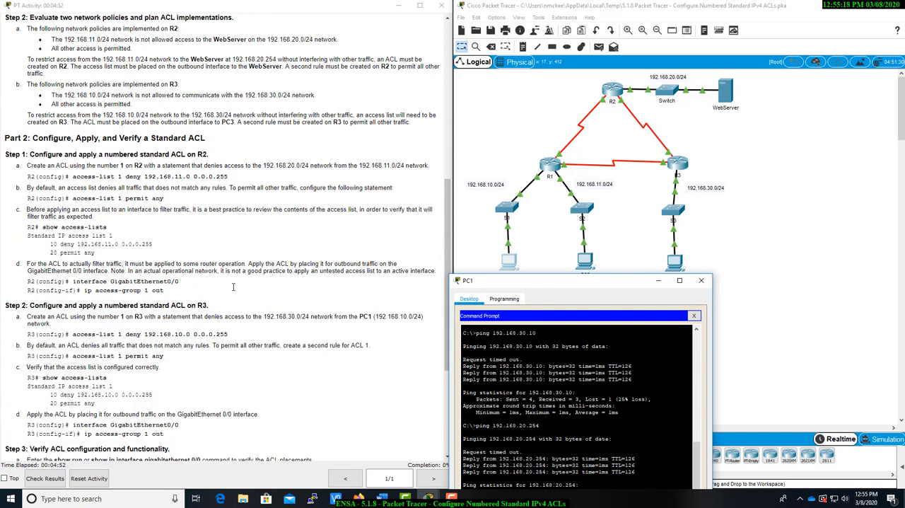
pyautogui.moveTo(562, 284); pyautogui.dragTo(408, 271)
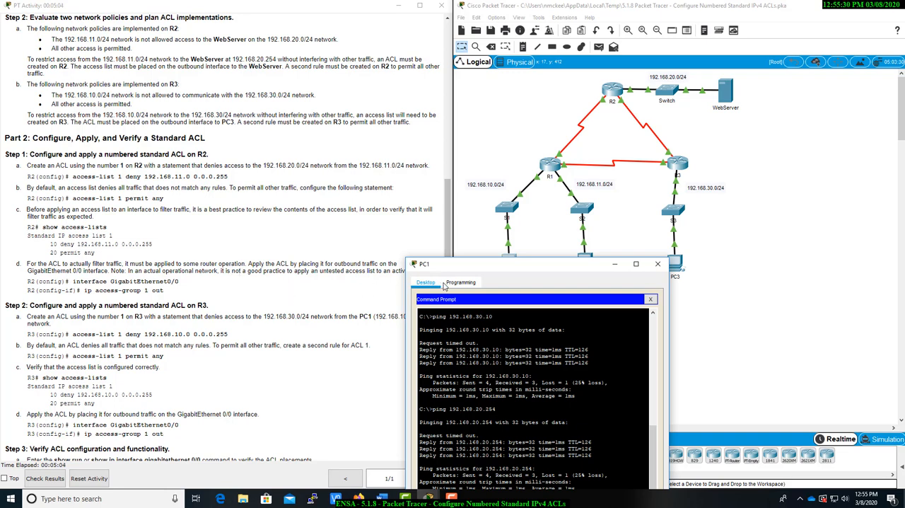
pyautogui.moveTo(471, 273); pyautogui.dragTo(137, 249)
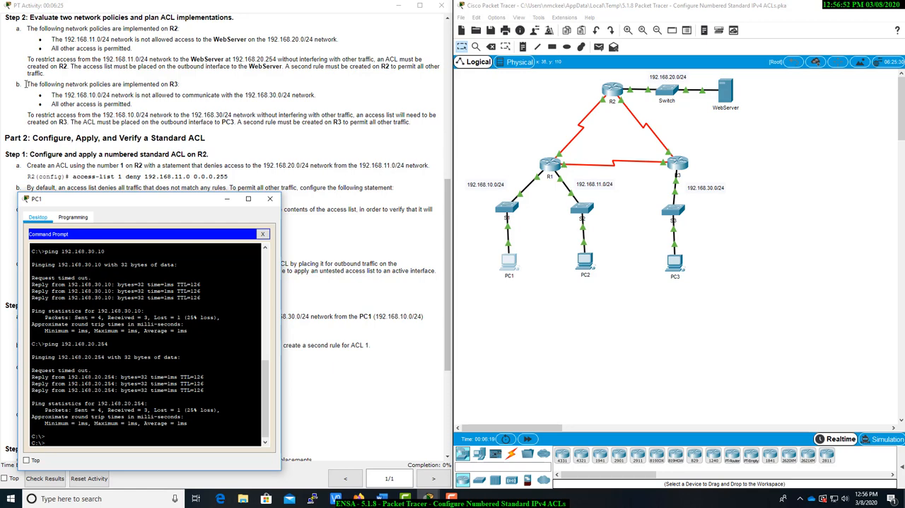
# Open the command prompt on PC2 and ping the WebServer at 192.168.20.254, stopping the ping early
pyautogui.click(579, 267)
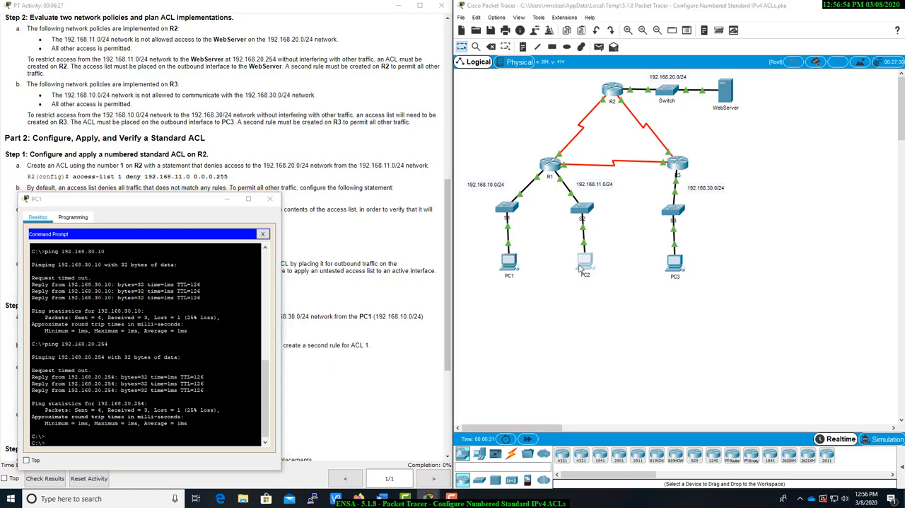
pyautogui.click(527, 170)
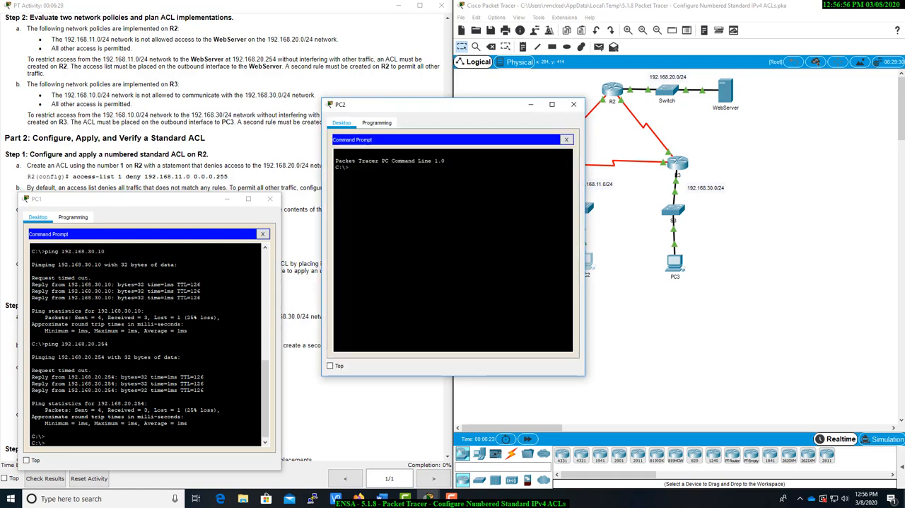
pyautogui.write('ping 192.168.20.254')
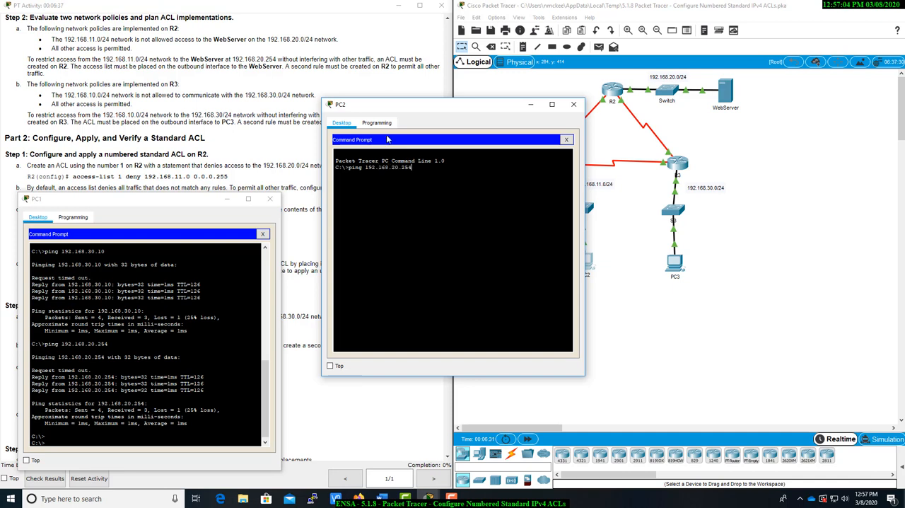
pyautogui.press('Return')
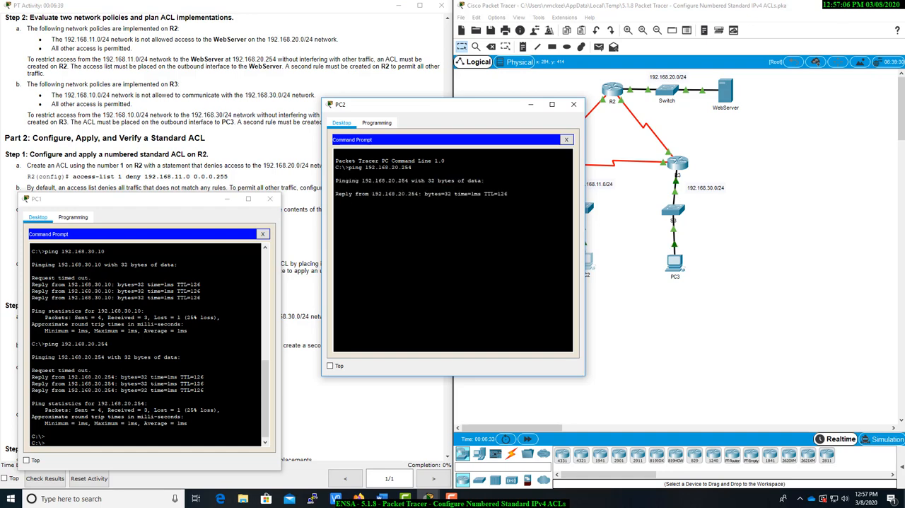
pyautogui.hotkey('ctrl', 'c')
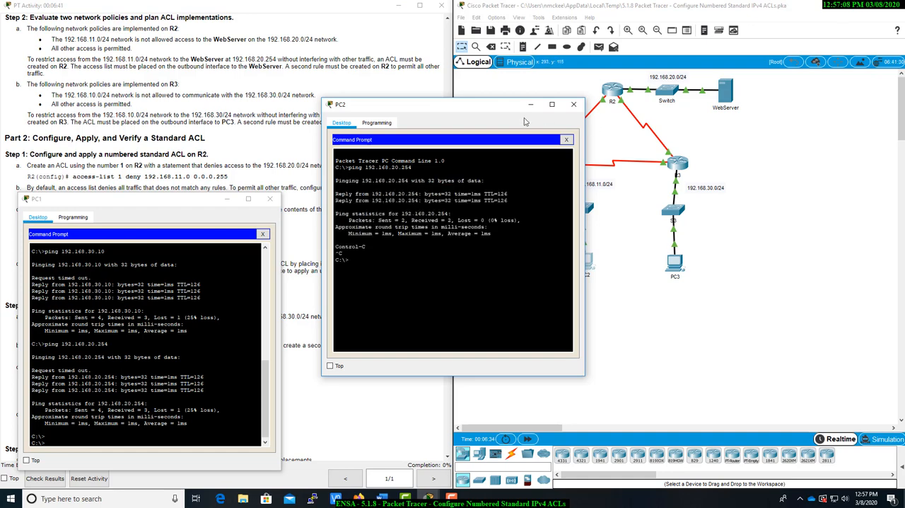
# Examine the network policies listed for R2 and R3 alongside the uncovered topology
pyautogui.moveTo(457, 109); pyautogui.dragTo(615, 156)
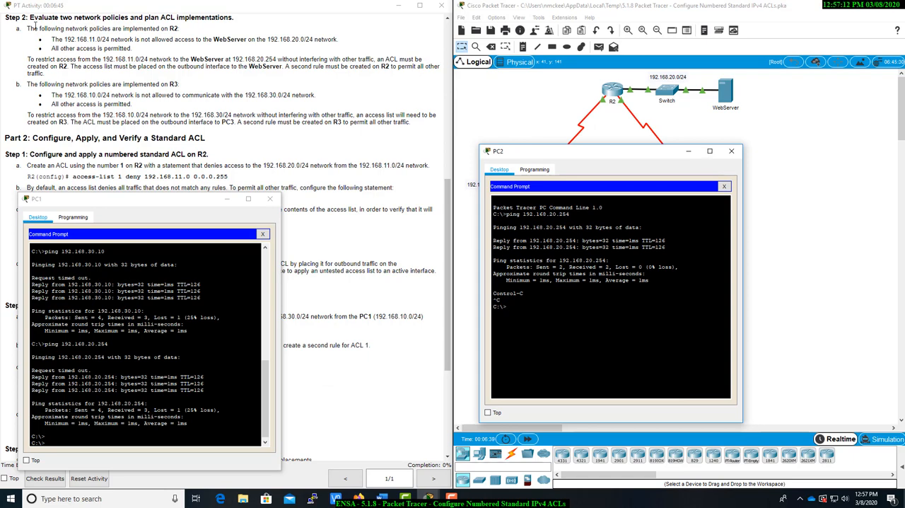
pyautogui.click(59, 27)
pyautogui.moveTo(112, 28); pyautogui.dragTo(182, 36)
pyautogui.click(105, 94)
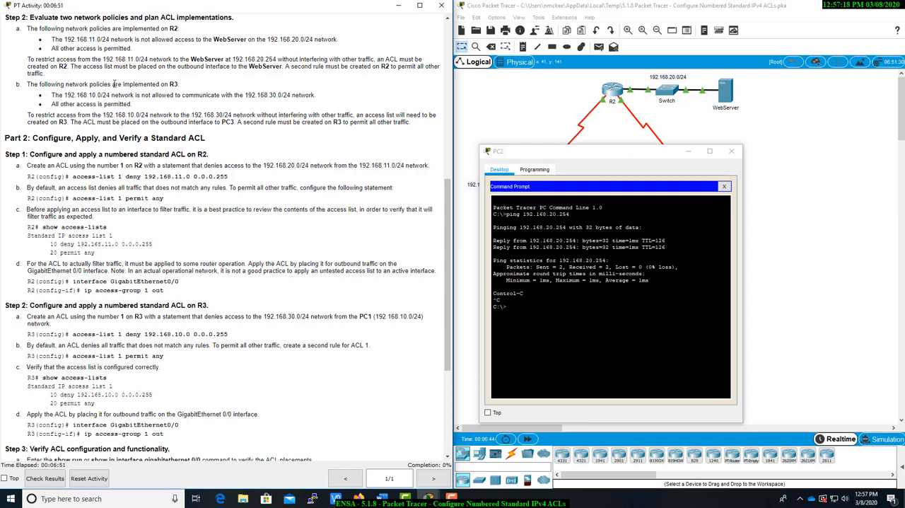
pyautogui.moveTo(113, 85); pyautogui.dragTo(184, 86)
pyautogui.click(93, 98)
pyautogui.moveTo(627, 156); pyautogui.dragTo(786, 275)
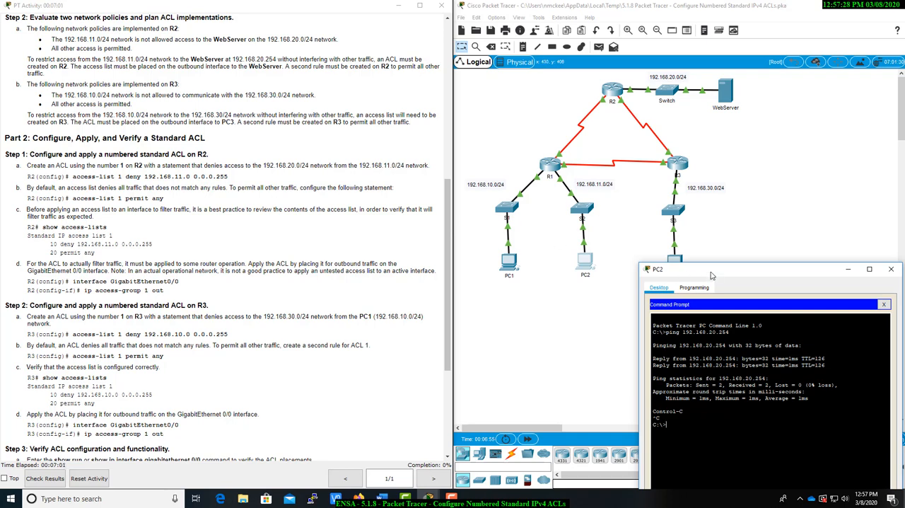
pyautogui.moveTo(710, 275); pyautogui.dragTo(623, 338)
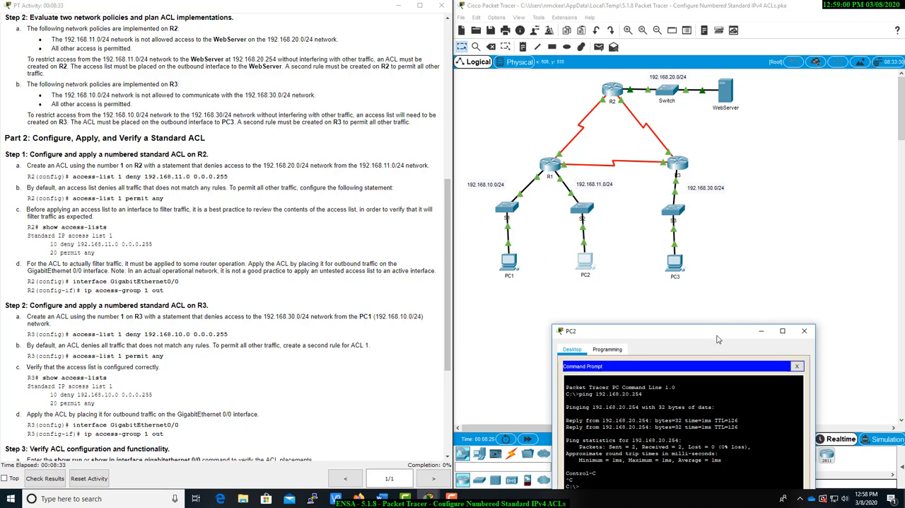
# Bring the Part 2 ACL configuration steps into view and open the command line interface of router R2
pyautogui.moveTo(731, 330); pyautogui.dragTo(753, 316)
pyautogui.scroll(-3, 88, 244)
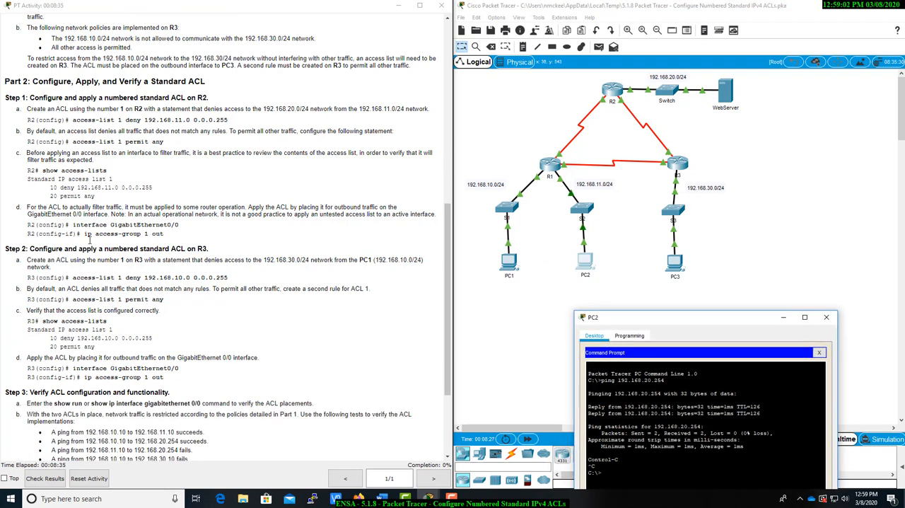
pyautogui.scroll(1, 89, 241)
pyautogui.click(612, 89)
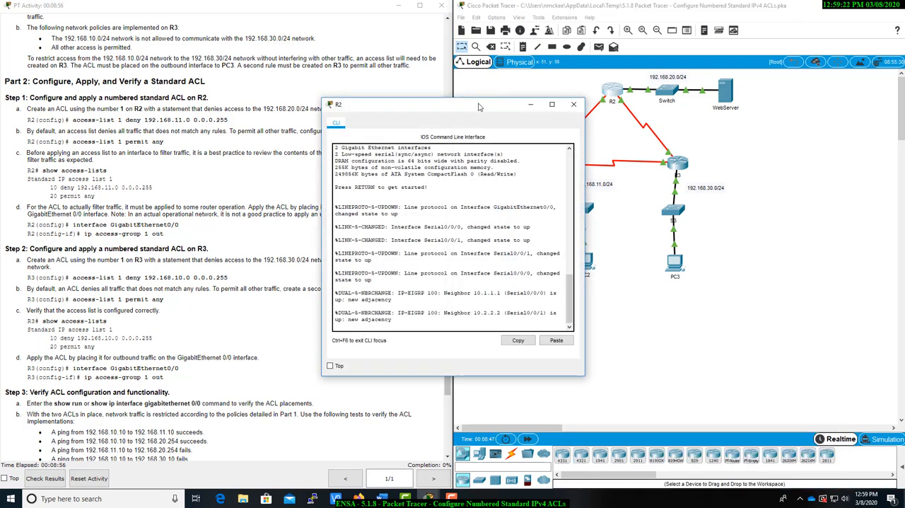
# Enter privileged EXEC mode on R2 and switch to global configuration mode with config t
pyautogui.moveTo(522, 106); pyautogui.dragTo(655, 102)
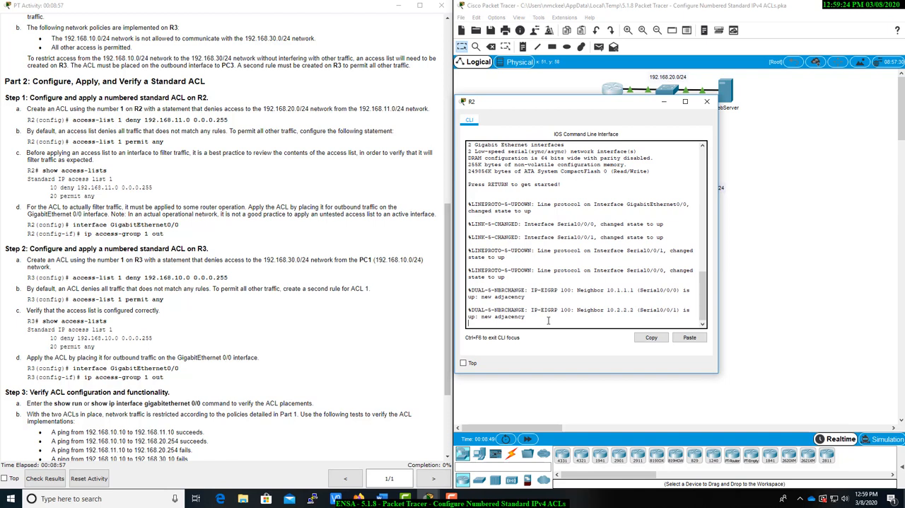
pyautogui.press('Return')
pyautogui.write('ena')
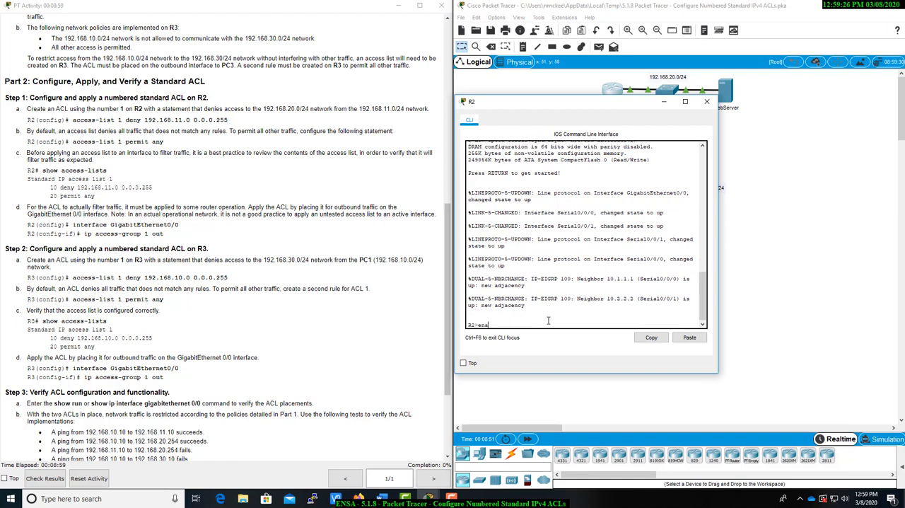
pyautogui.write('ble')
pyautogui.press('Return')
pyautogui.write('confi')
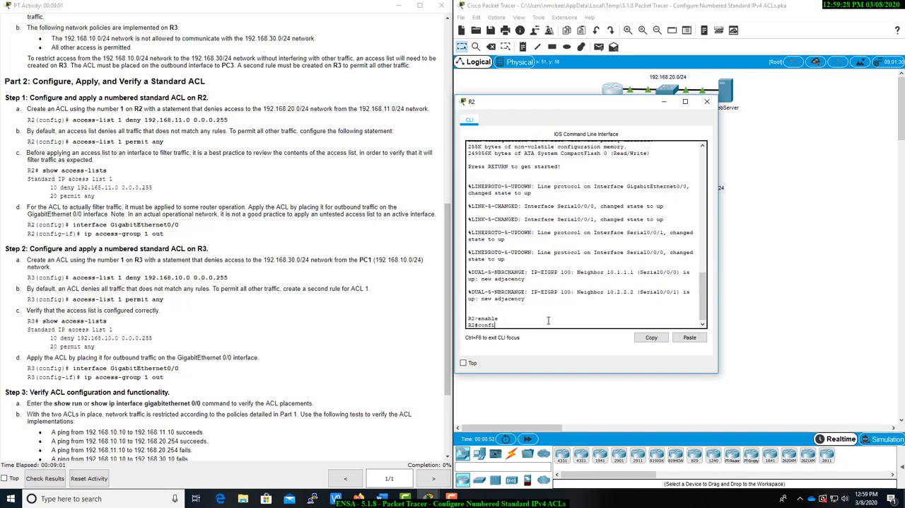
pyautogui.write('g t')
pyautogui.press('Return')
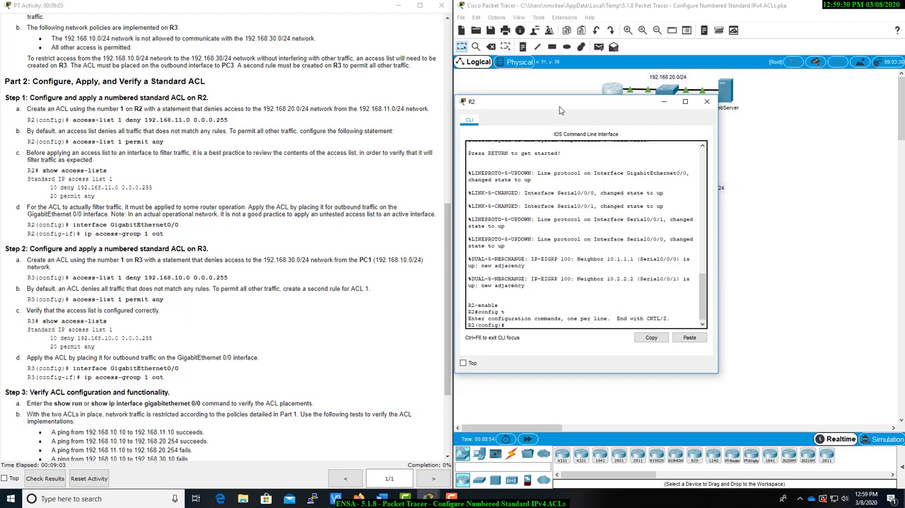
# Create standard ACL 1 on R2 with a statement denying 192.168.11.0 with wildcard mask 0.0.0.255
pyautogui.moveTo(562, 106); pyautogui.dragTo(320, 152)
pyautogui.moveTo(200, 162); pyautogui.dragTo(134, 140)
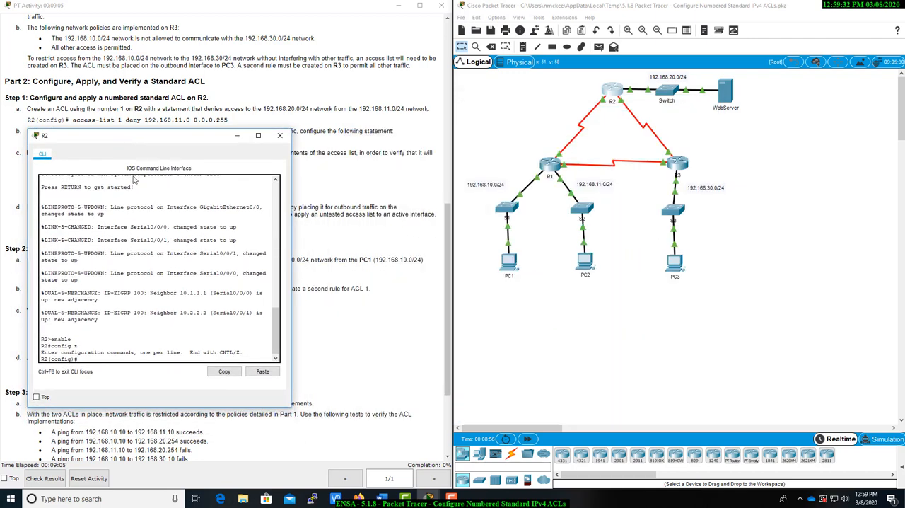
pyautogui.write('acce')
pyautogui.press('Tab')
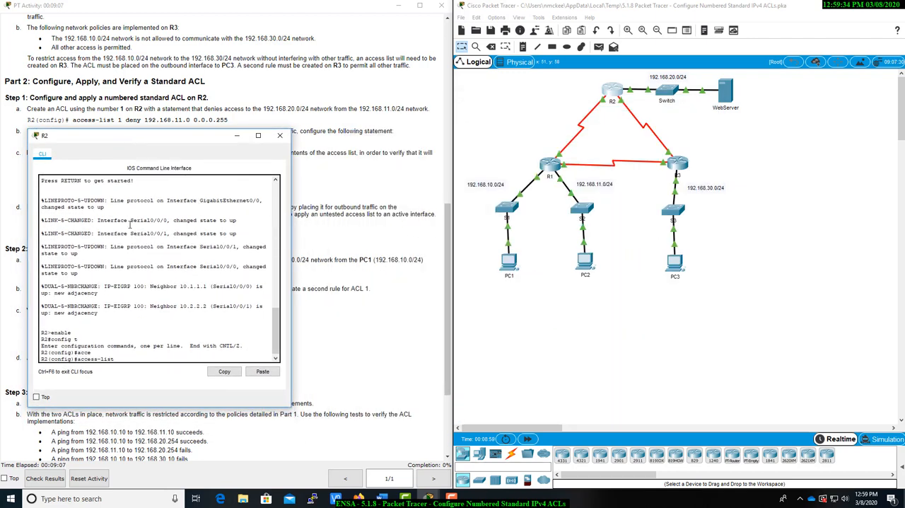
pyautogui.write('1 deny 192.168.11.0 0.0.0.255')
pyautogui.moveTo(142, 136)
pyautogui.mouseDown()
pyautogui.moveTo(141, 151)
pyautogui.moveTo(142, 134)
pyautogui.mouseUp()
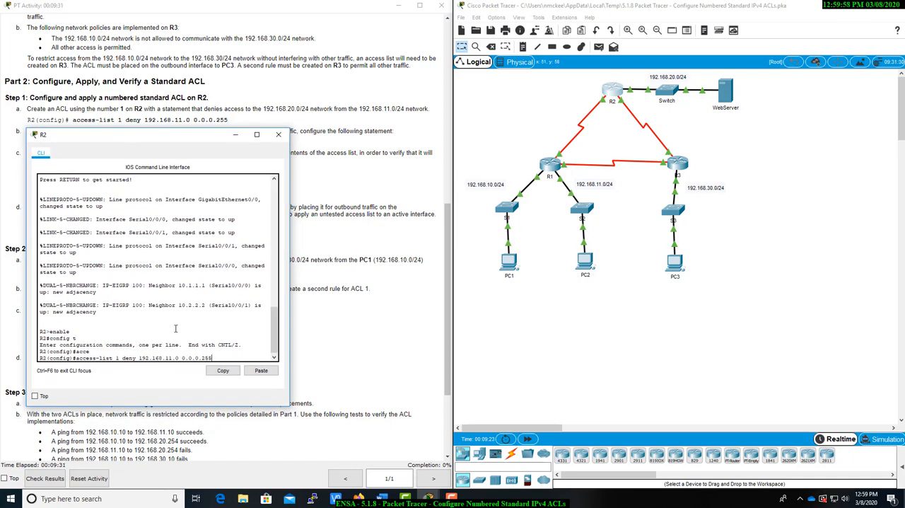
pyautogui.press('Return')
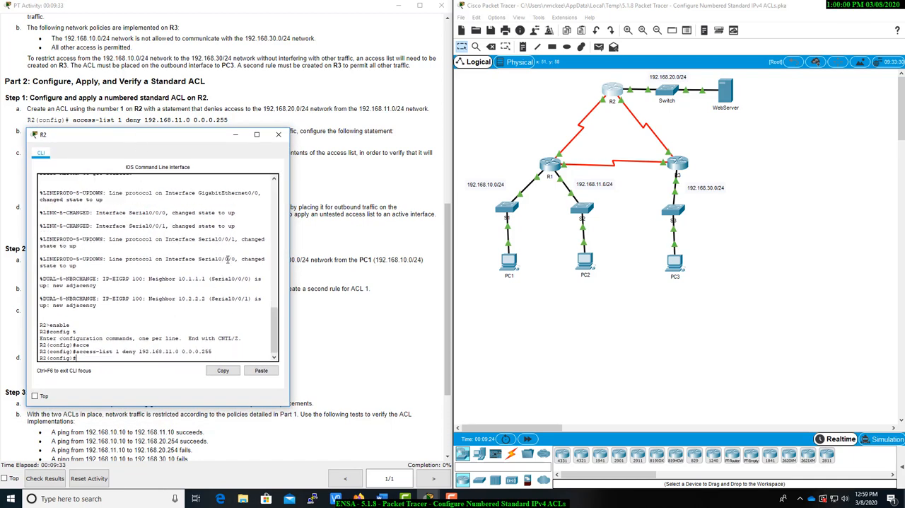
# Add a permit any statement to access list 1 on R2 and check both entered statements
pyautogui.moveTo(182, 134); pyautogui.dragTo(137, 164)
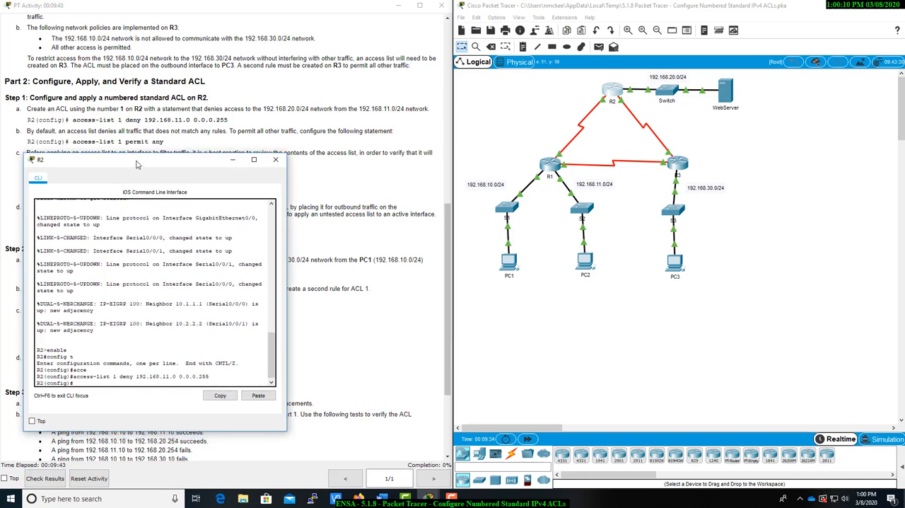
pyautogui.moveTo(138, 164); pyautogui.dragTo(137, 160)
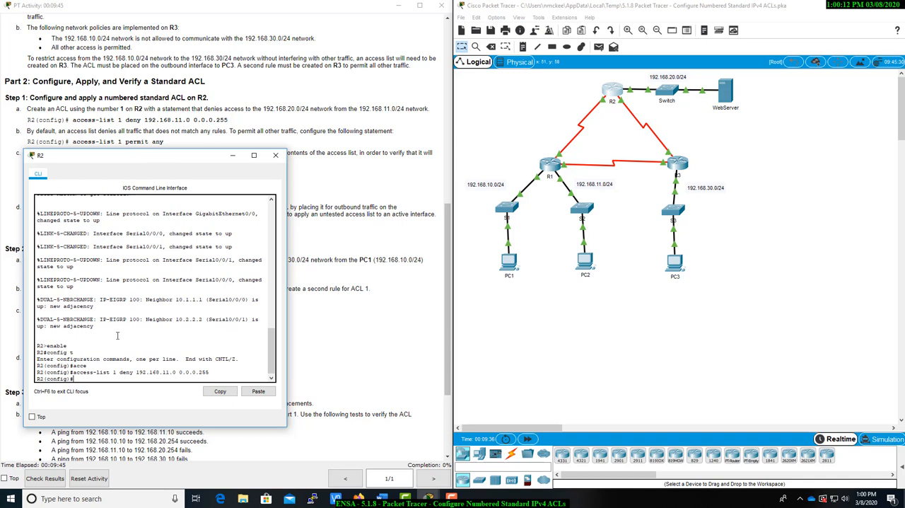
pyautogui.write('acce')
pyautogui.press('Tab')
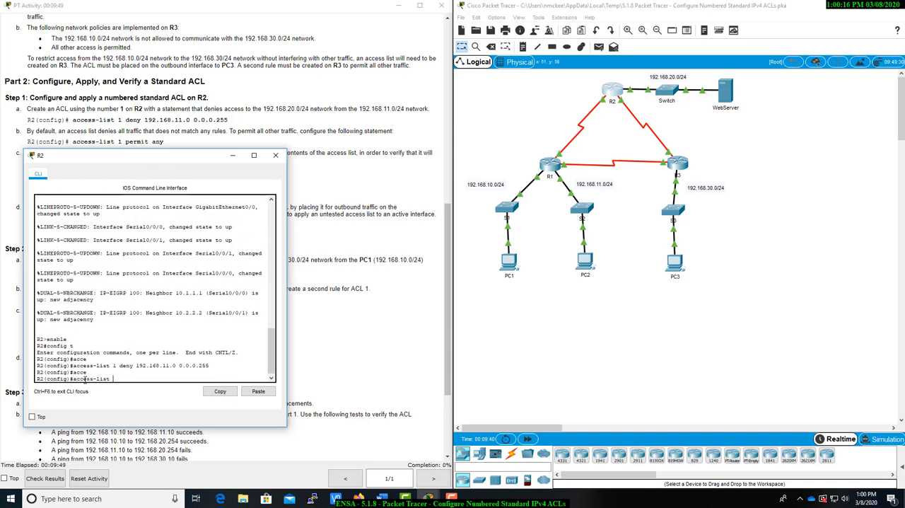
pyautogui.write('1 permit any')
pyautogui.press('Return')
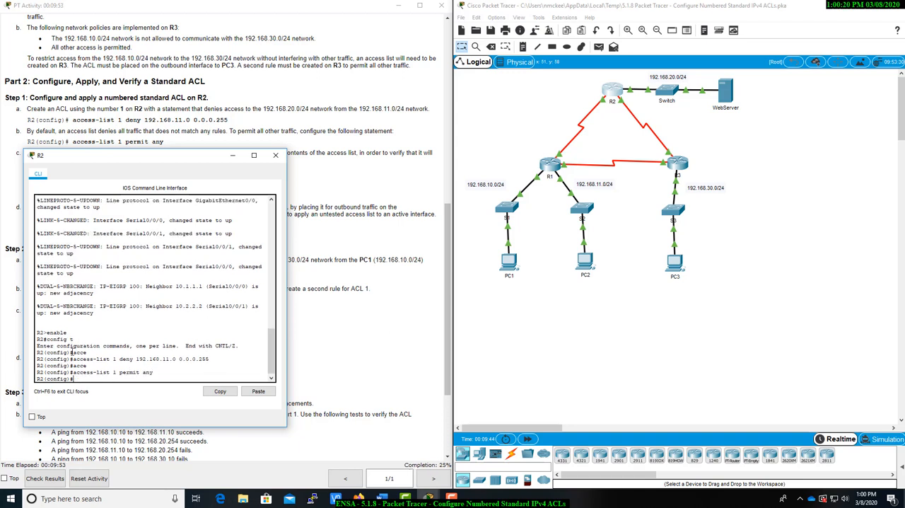
pyautogui.moveTo(70, 358); pyautogui.dragTo(209, 359)
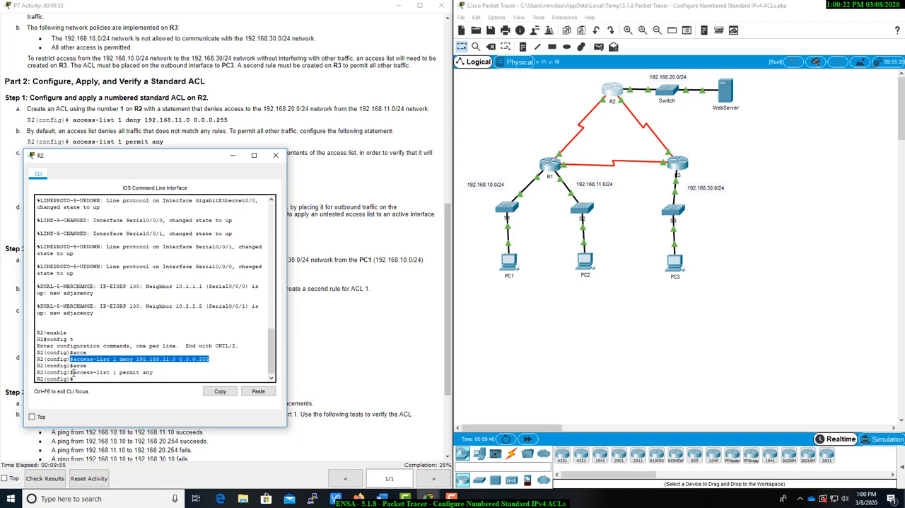
pyautogui.moveTo(72, 371); pyautogui.dragTo(152, 371)
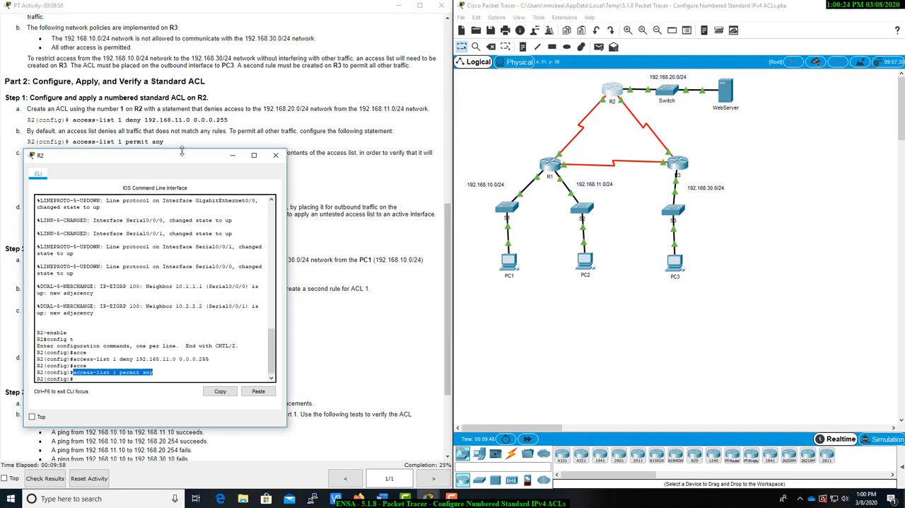
# Exit global configuration mode on R2 and review both ACL entries with show access-lists
pyautogui.moveTo(182, 154); pyautogui.dragTo(180, 209)
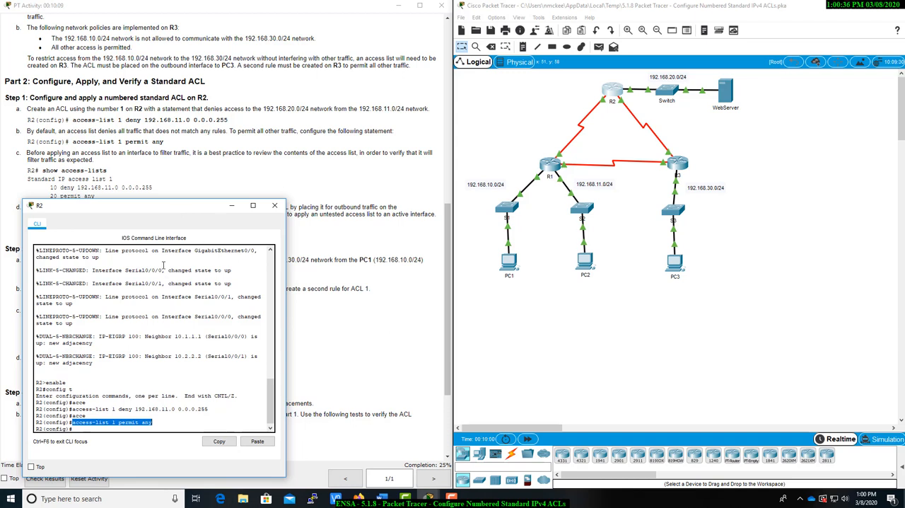
pyautogui.click(89, 428)
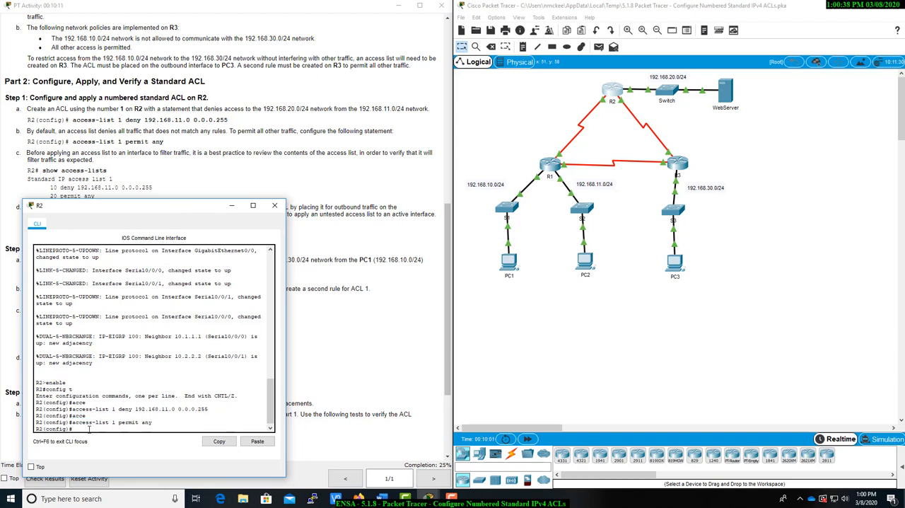
pyautogui.write('exit')
pyautogui.press('Return')
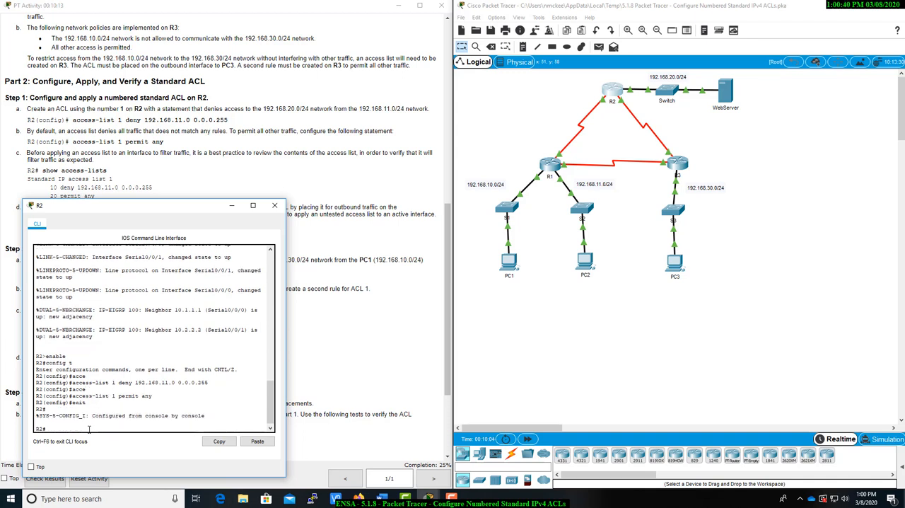
pyautogui.write('show acc')
pyautogui.press('Tab')
pyautogui.press('Return')
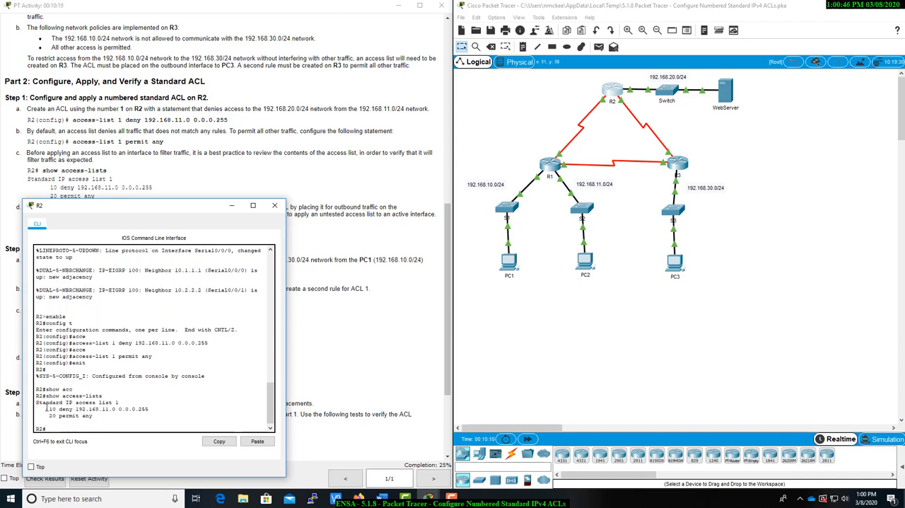
pyautogui.moveTo(48, 409); pyautogui.dragTo(150, 410)
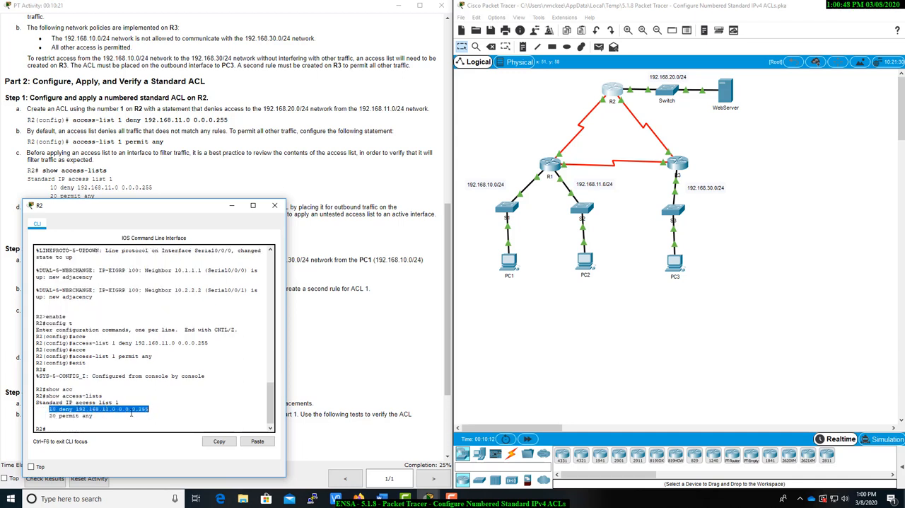
pyautogui.moveTo(49, 415); pyautogui.dragTo(92, 416)
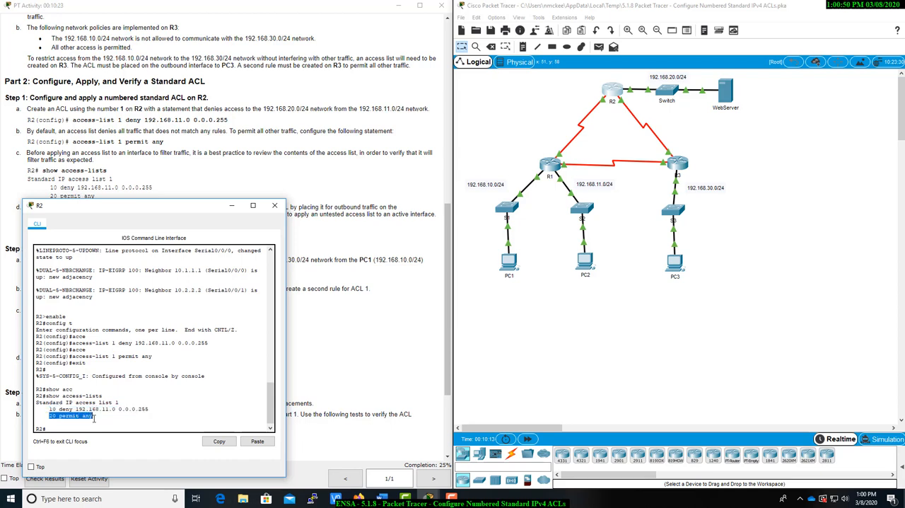
# Examine the R2 network policy and the instructions for applying the ACL to an interface alongside the topology
pyautogui.moveTo(164, 203); pyautogui.dragTo(622, 289)
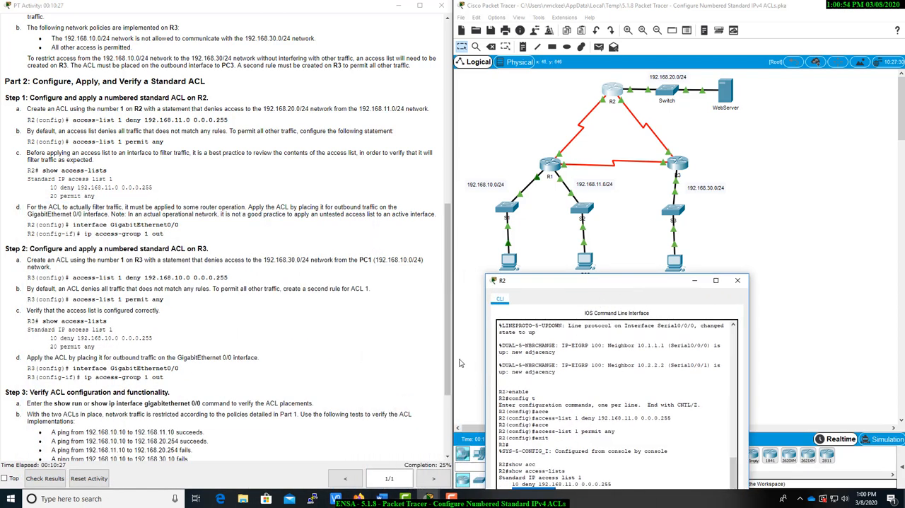
pyautogui.moveTo(449, 307); pyautogui.dragTo(468, 232)
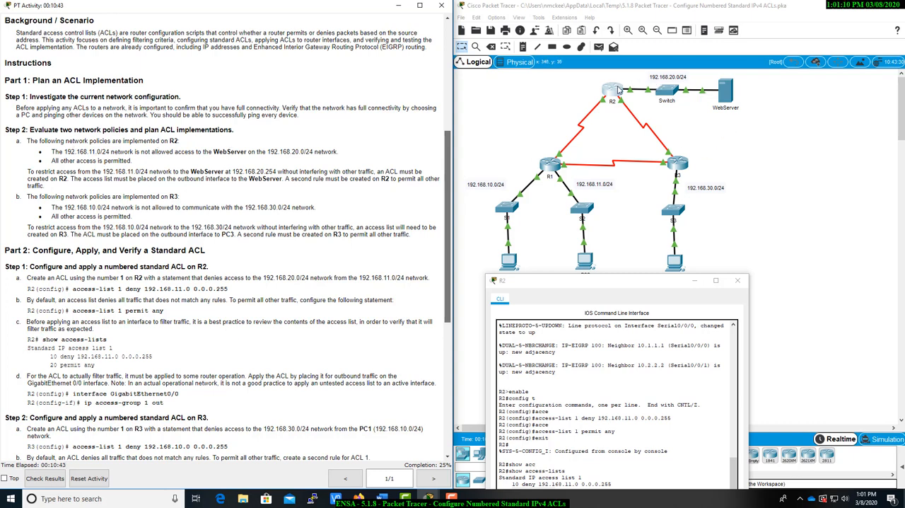
pyautogui.moveTo(630, 288); pyautogui.dragTo(611, 204)
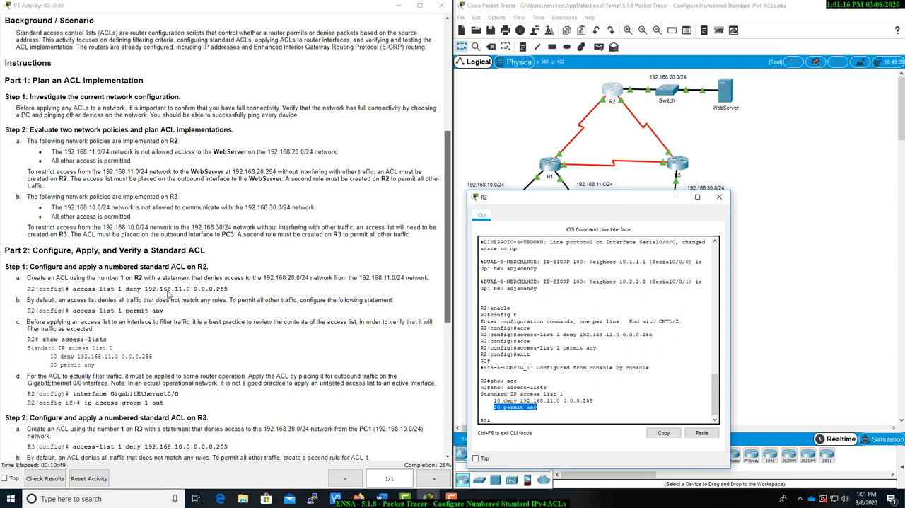
pyautogui.scroll(-3, 175, 321)
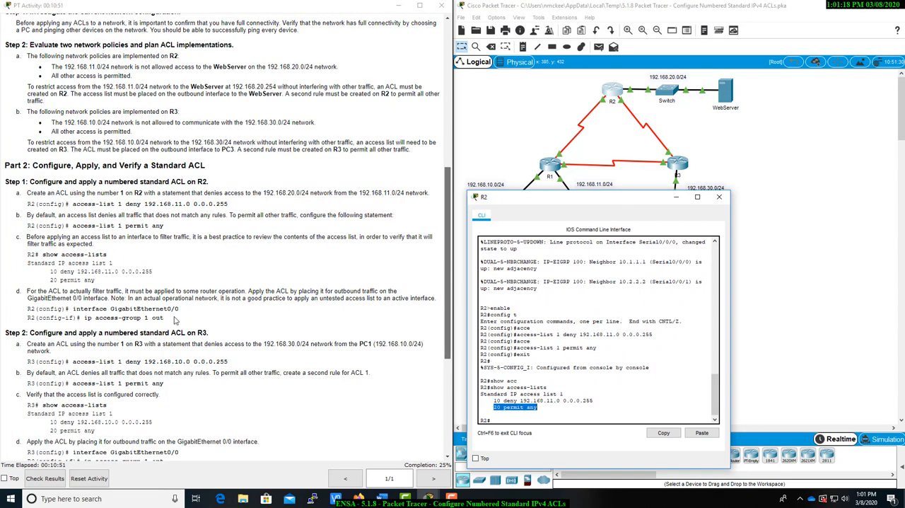
pyautogui.scroll(4, 174, 320)
pyautogui.moveTo(525, 204); pyautogui.dragTo(89, 316)
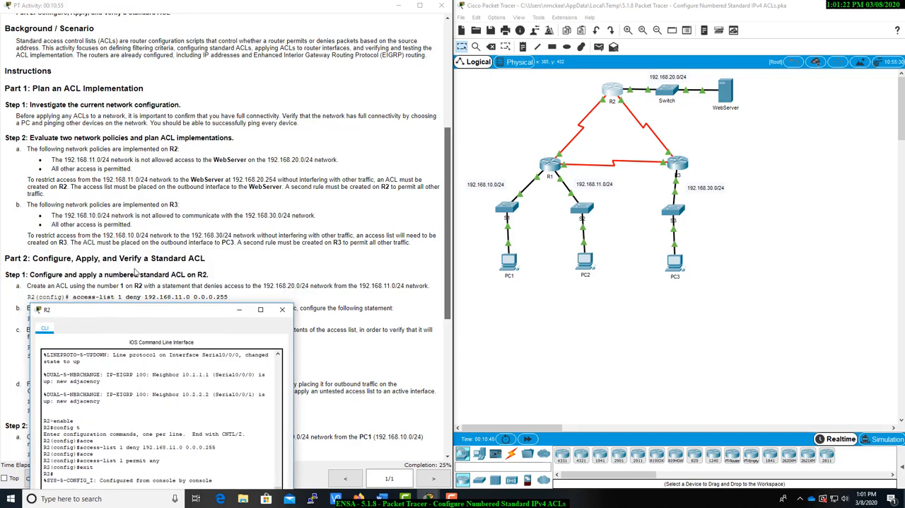
pyautogui.scroll(-6, 136, 269)
pyautogui.scroll(-3, 136, 269)
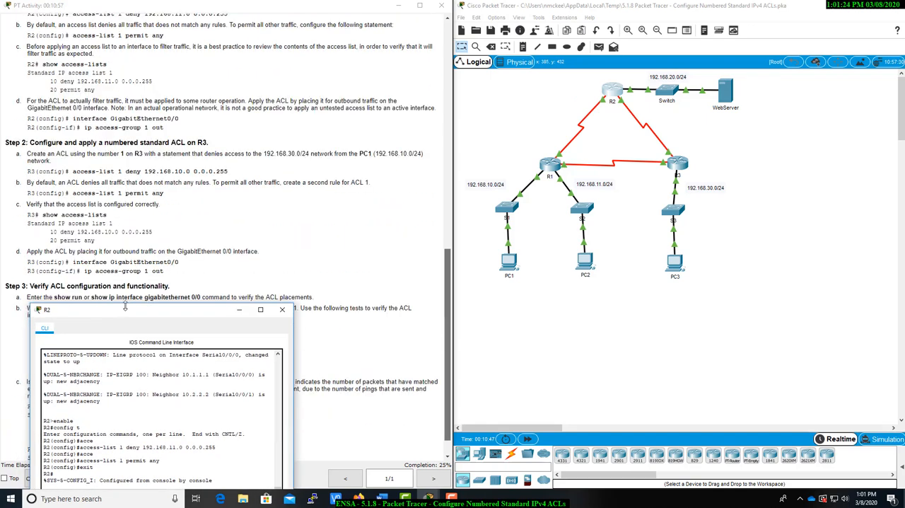
pyautogui.moveTo(129, 311); pyautogui.dragTo(128, 179)
pyautogui.scroll(1, 140, 181)
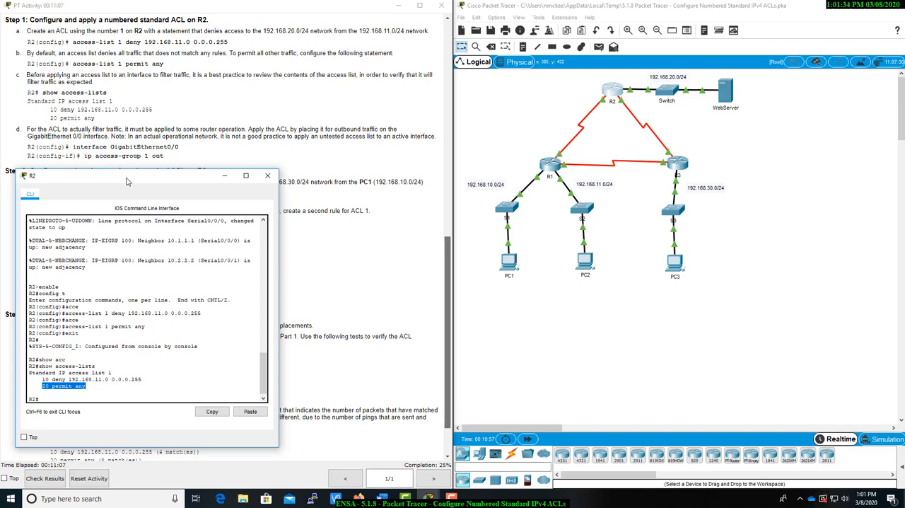
pyautogui.moveTo(127, 181); pyautogui.dragTo(125, 179)
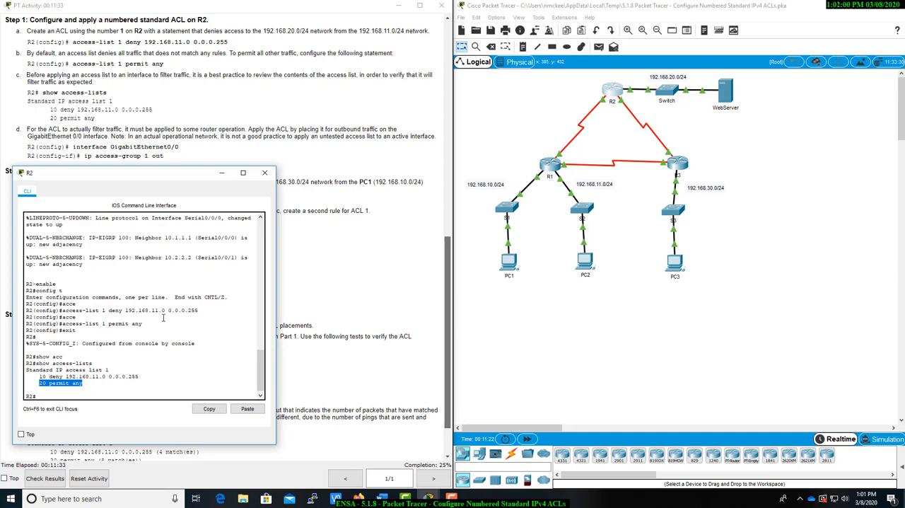
# Apply access list 1 to outbound traffic on R2's g0/0 interface with ip access-group 1 out
pyautogui.click(57, 395)
pyautogui.write('config t')
pyautogui.press('Return')
pyautogui.write('ig)#i')
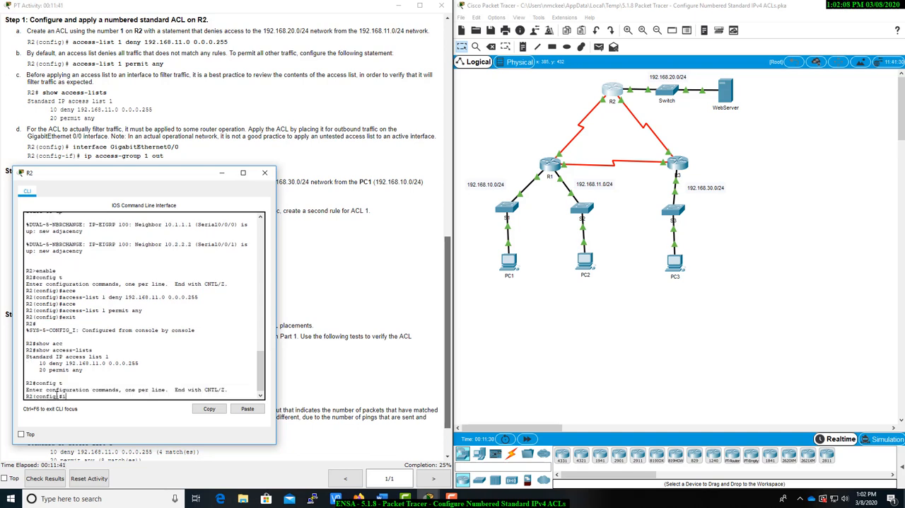
pyautogui.write('nt g0/0')
pyautogui.press('Return')
pyautogui.write('ig-if)#ip a')
pyautogui.write('cc')
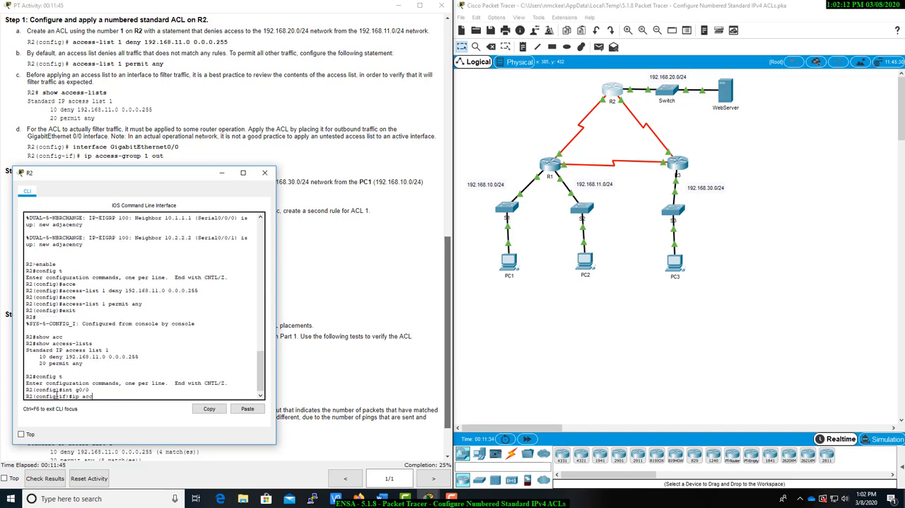
pyautogui.press('Tab')
pyautogui.write('1 ou')
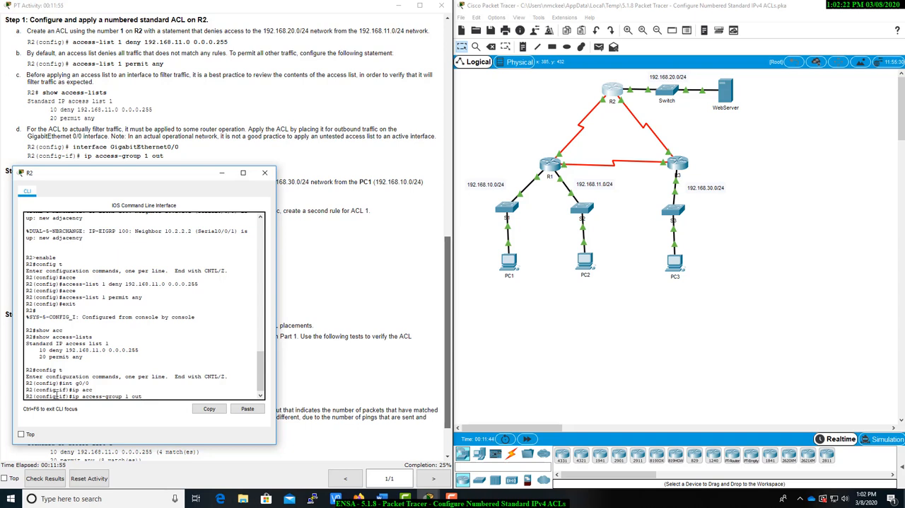
pyautogui.press('Return')
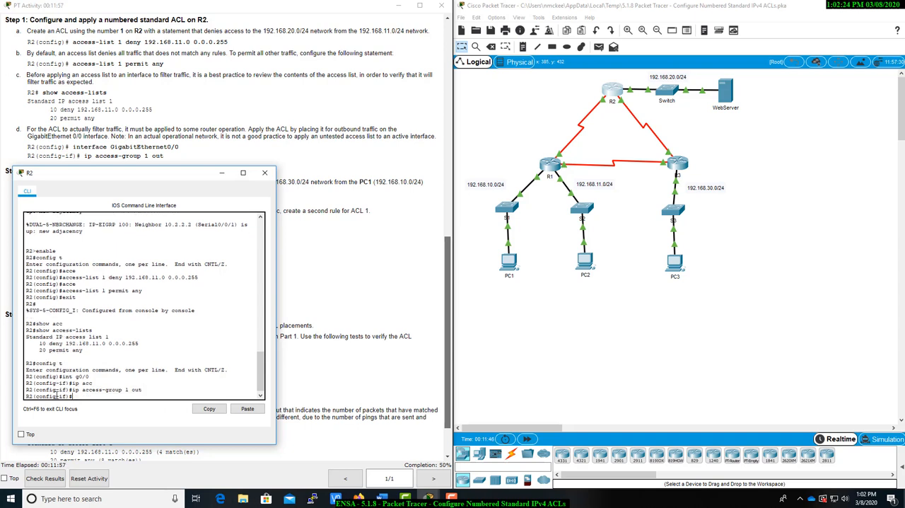
# Minimize R2's console and open R3's command line interface beside the Step 2 instructions
pyautogui.moveTo(136, 171); pyautogui.dragTo(239, 294)
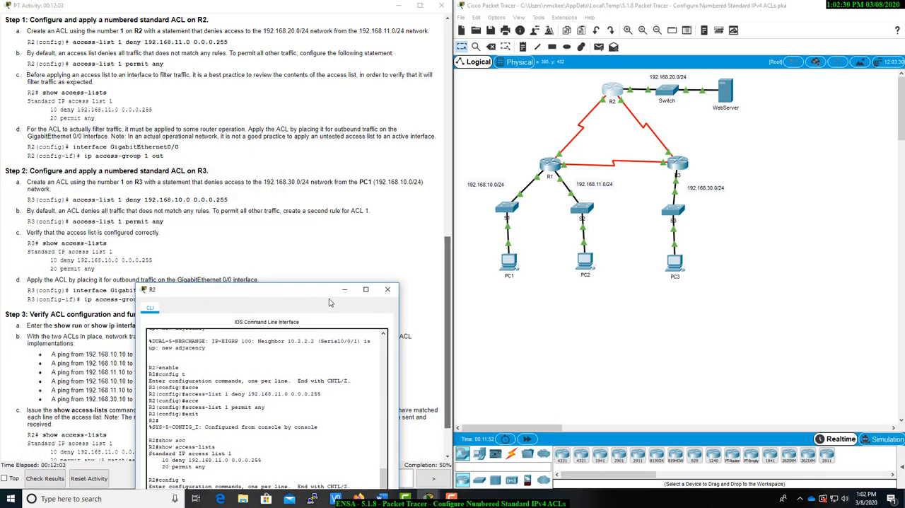
pyautogui.click(345, 293)
pyautogui.scroll(-1, 200, 303)
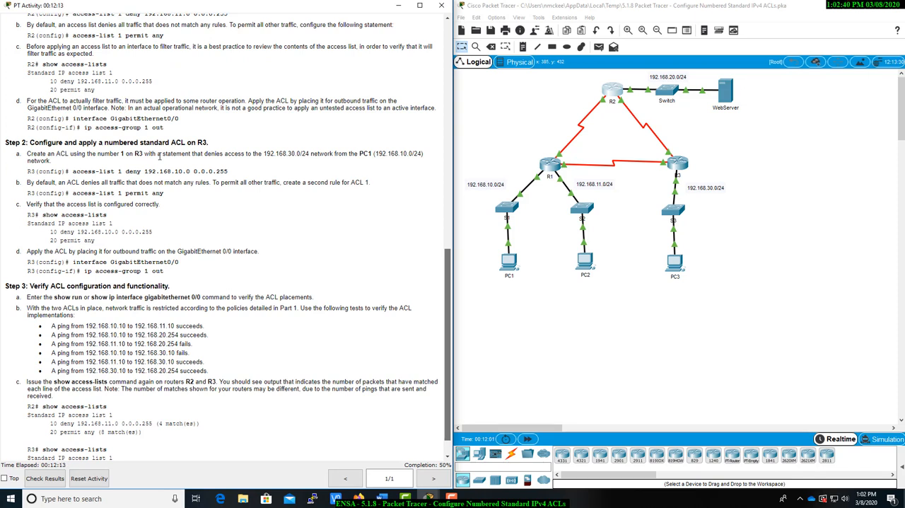
pyautogui.click(673, 163)
pyautogui.moveTo(472, 100); pyautogui.dragTo(158, 201)
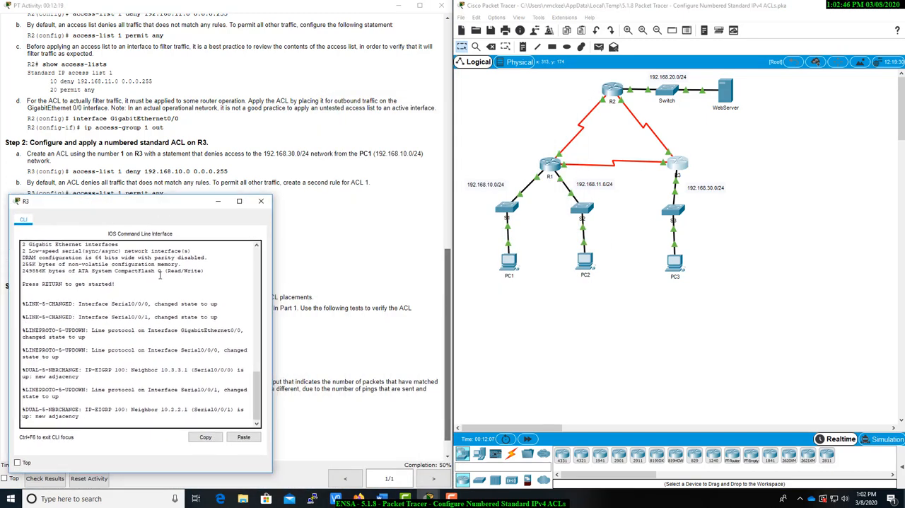
# Enter privileged EXEC mode and global configuration mode on R3
pyautogui.press('Return')
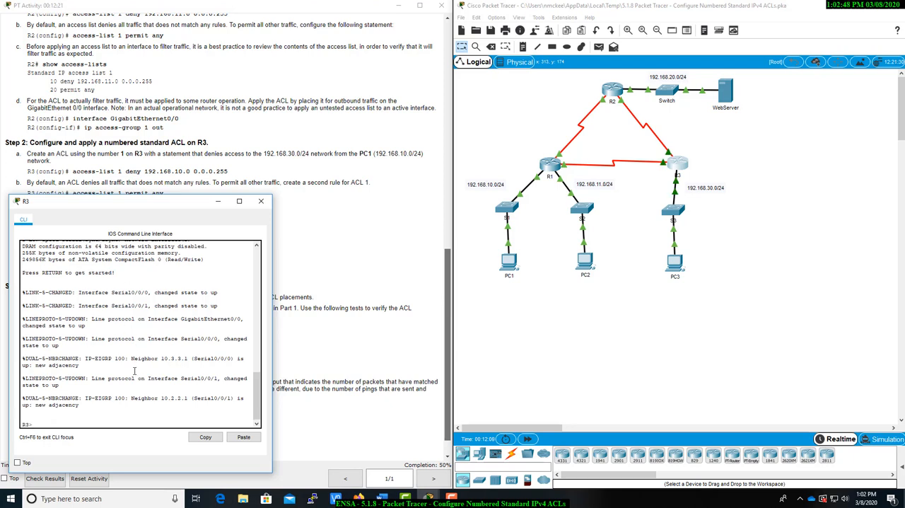
pyautogui.write('enable')
pyautogui.press('Return')
pyautogui.write('confi')
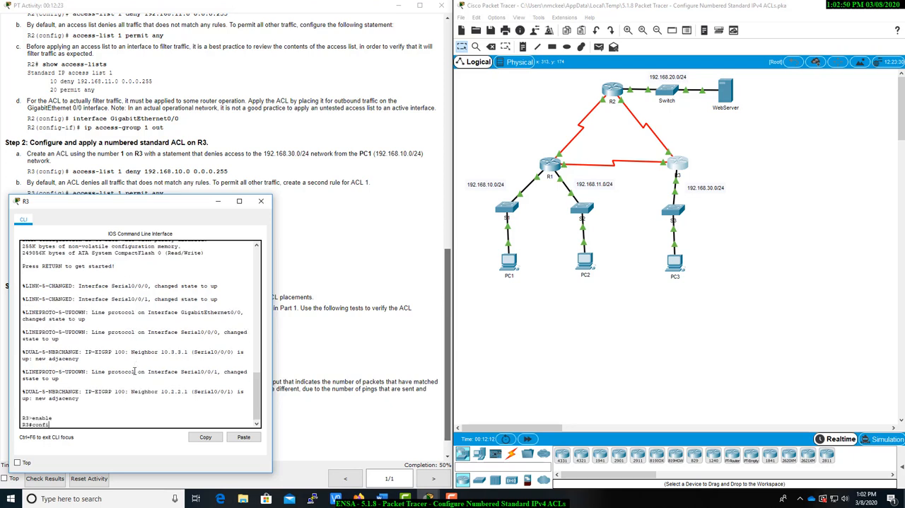
pyautogui.write('g t')
pyautogui.press('Return')
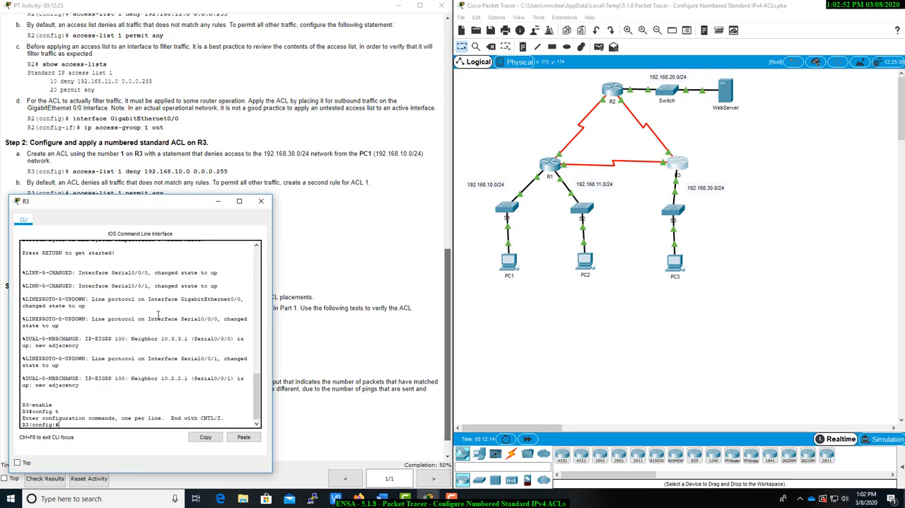
# Create access list 1 on R3 with a statement denying 192.168.10.0 with wildcard mask 0.0.0.255
pyautogui.moveTo(144, 206)
pyautogui.mouseDown()
pyautogui.moveTo(153, 227)
pyautogui.moveTo(154, 211)
pyautogui.mouseUp()
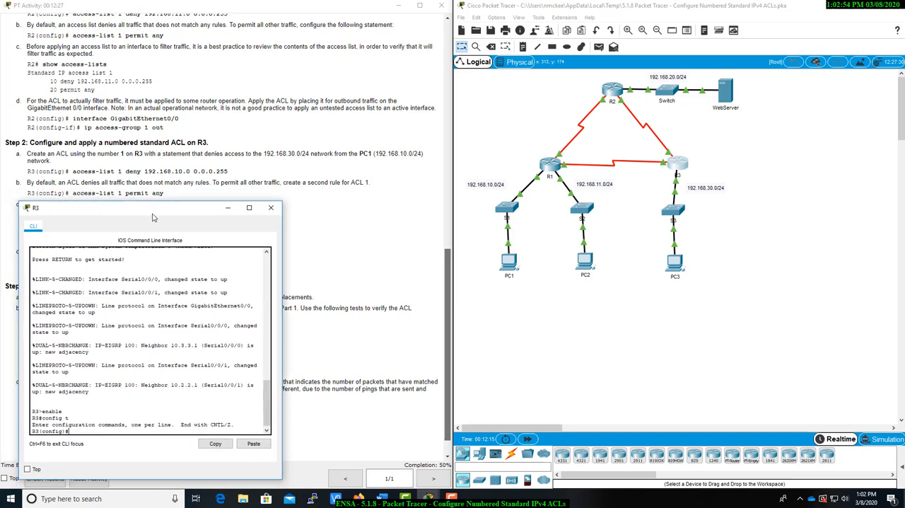
pyautogui.write('acc')
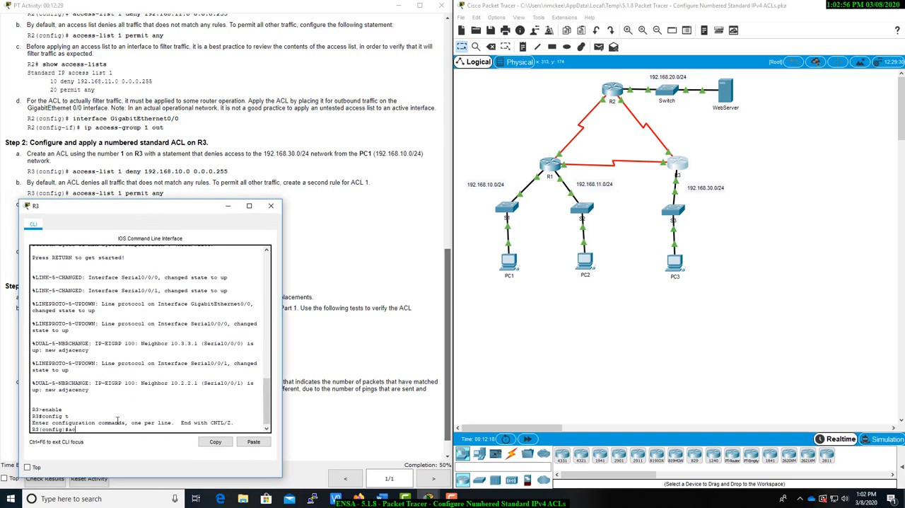
pyautogui.press('Tab')
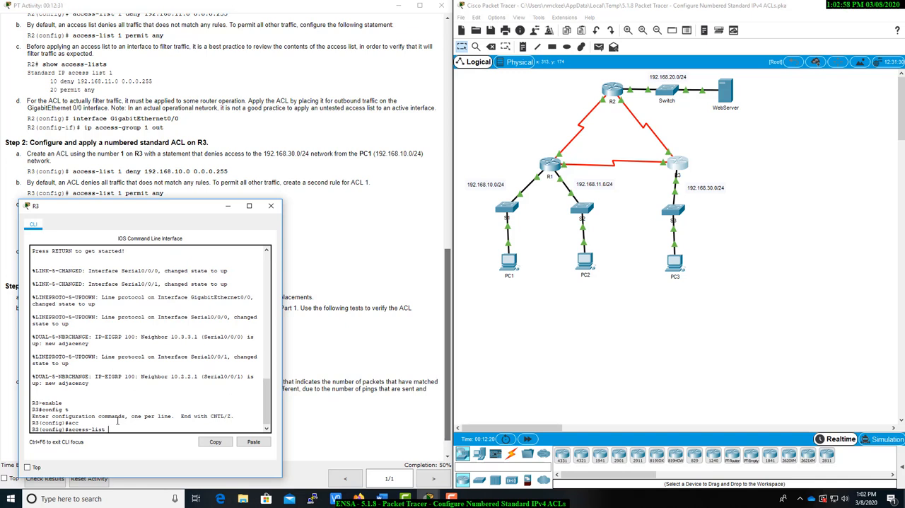
pyautogui.write('1 deny 192.168.10.0 0.0.0.255')
pyautogui.press('Return')
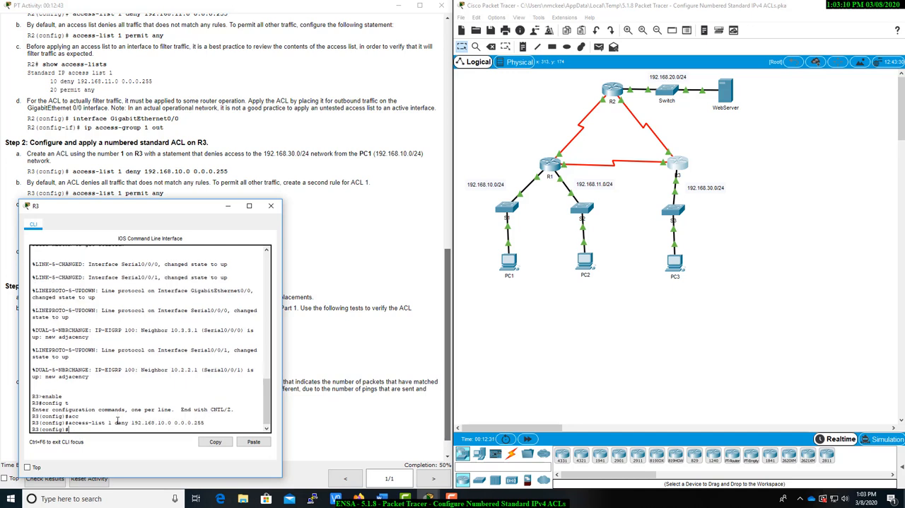
# Add a second rule to access list 1 on R3 that permits any other traffic
pyautogui.write('acces')
pyautogui.press('Tab')
pyautogui.write('1 ')
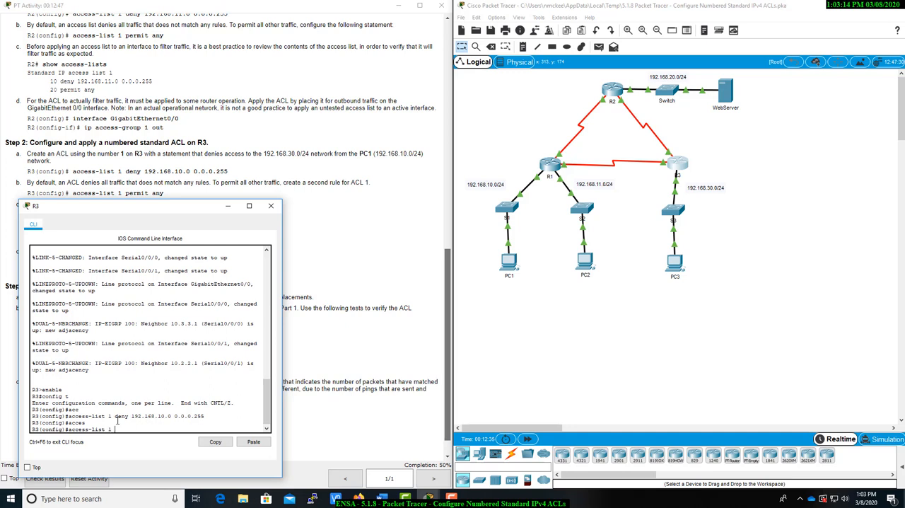
pyautogui.write('permit any')
pyautogui.press('Return')
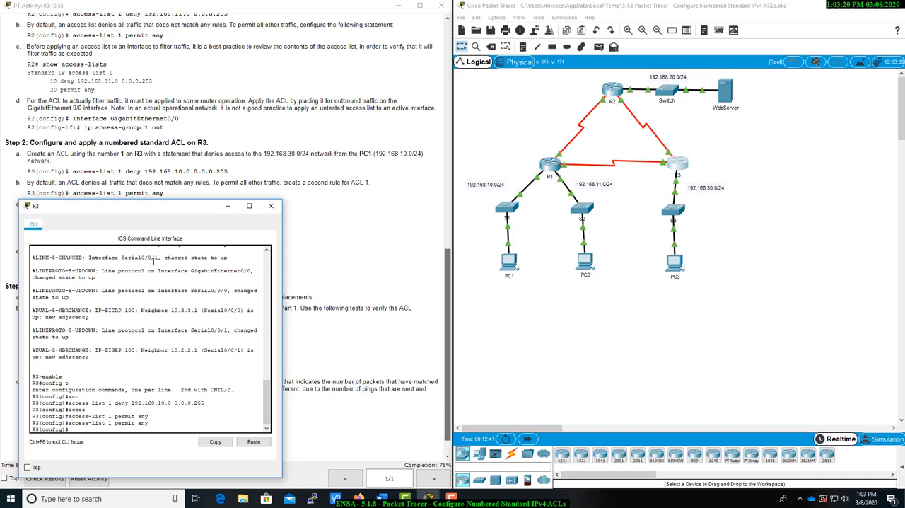
# Review R3's access list entries from configuration mode with do show access-lists, checking the denied network and wildcard mask
pyautogui.moveTo(163, 212); pyautogui.dragTo(296, 251)
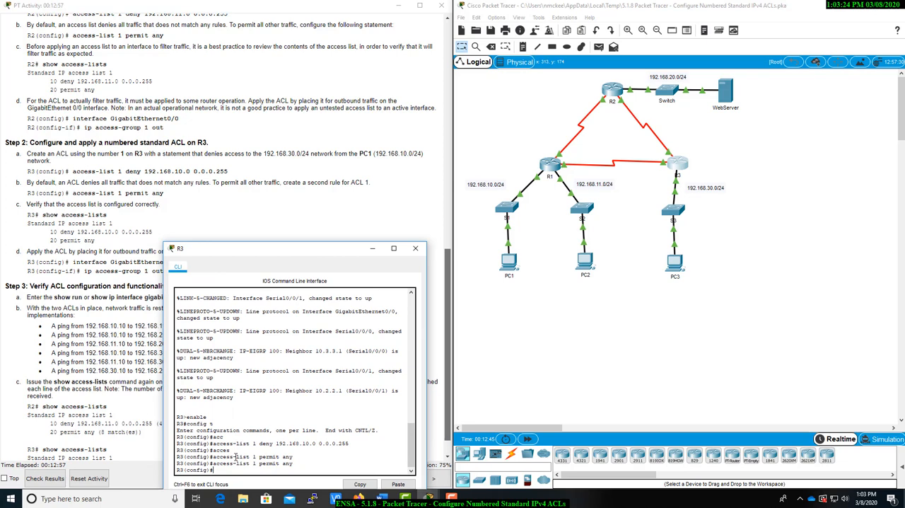
pyautogui.write('do show acc')
pyautogui.press('Tab')
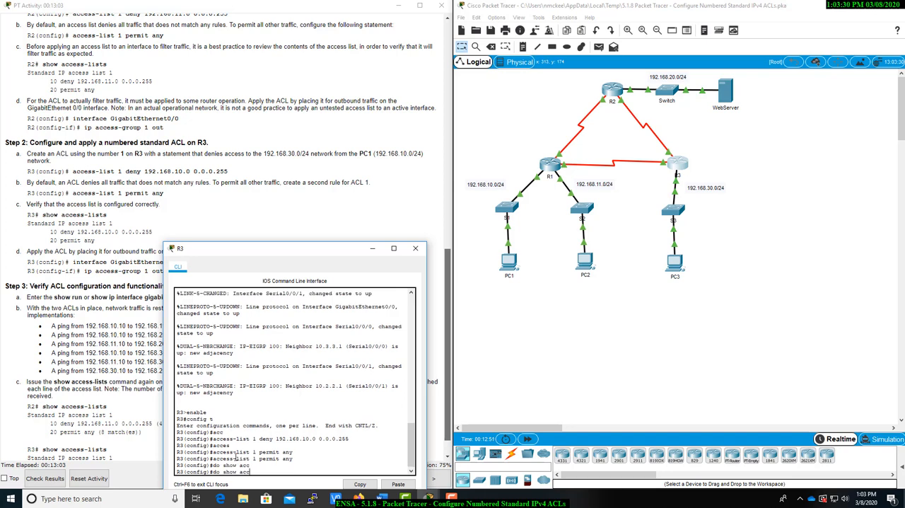
pyautogui.write('ess-lists')
pyautogui.press('Return')
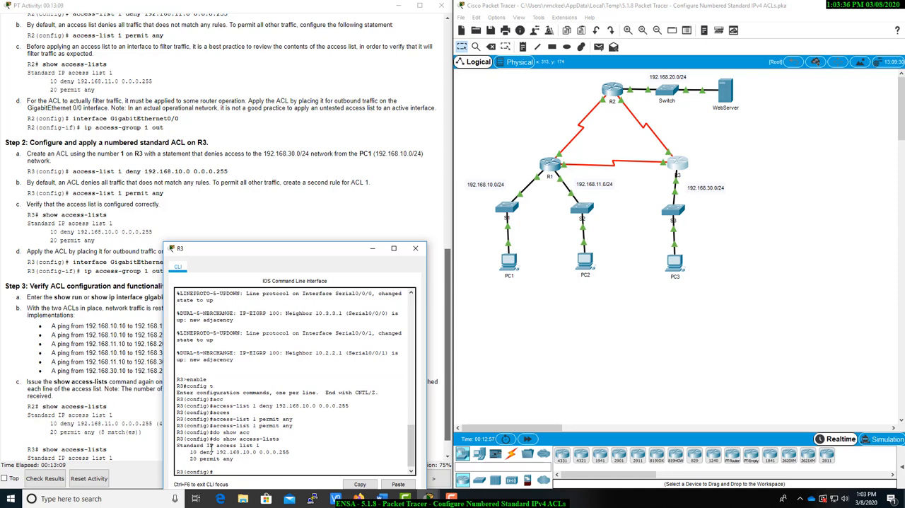
pyautogui.moveTo(216, 451); pyautogui.dragTo(289, 453)
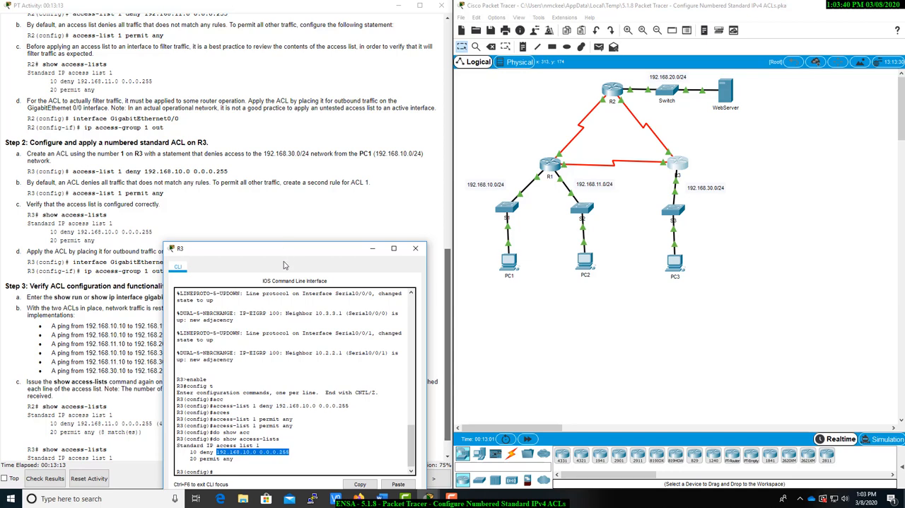
# Apply access list 1 to outbound traffic on R3's g0/0 interface with ip access-group 1 out
pyautogui.moveTo(285, 249)
pyautogui.mouseDown()
pyautogui.moveTo(285, 409)
pyautogui.moveTo(285, 253)
pyautogui.mouseUp()
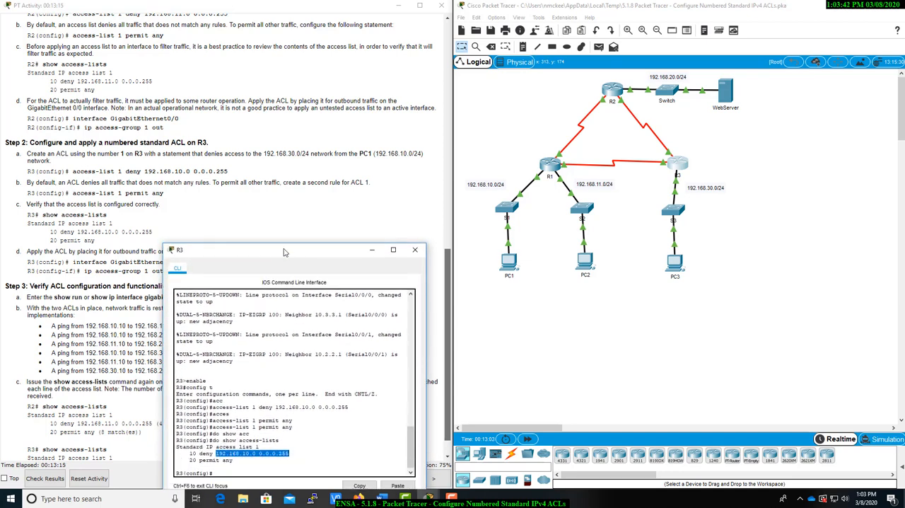
pyautogui.moveTo(285, 253); pyautogui.dragTo(367, 178)
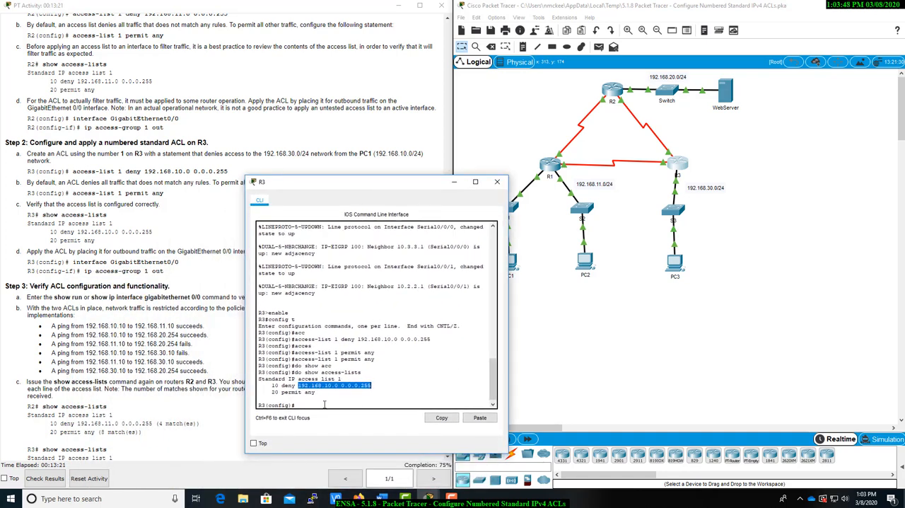
pyautogui.click(325, 404)
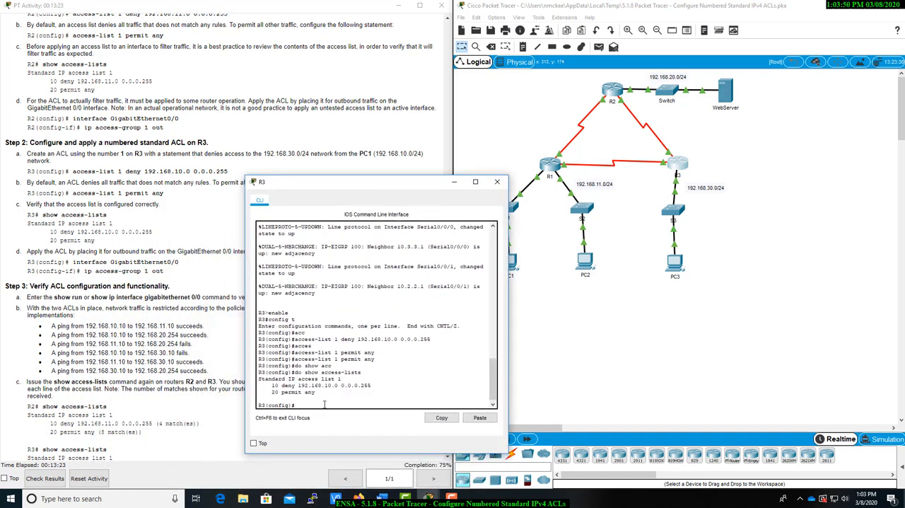
pyautogui.write('ingt')
pyautogui.press('BackSpace')
pyautogui.write('g0/0')
pyautogui.press('Return')
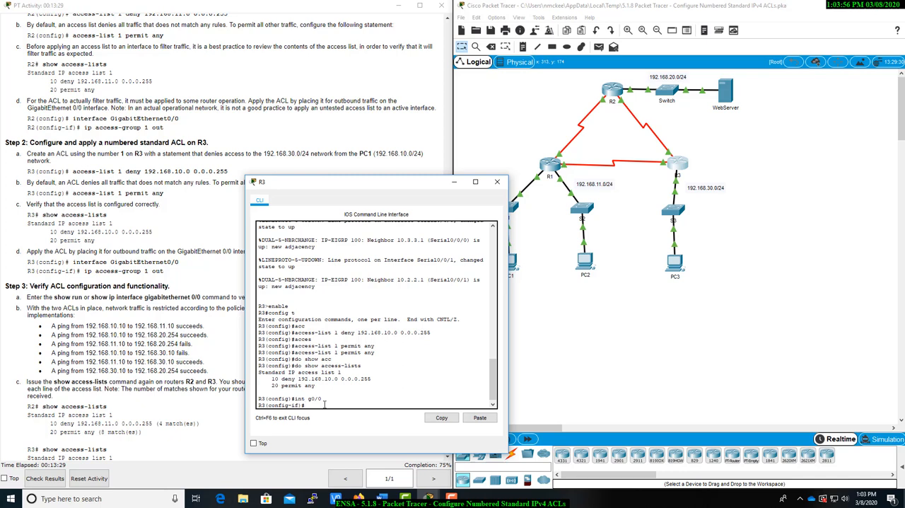
pyautogui.write('ip acc')
pyautogui.press('Tab')
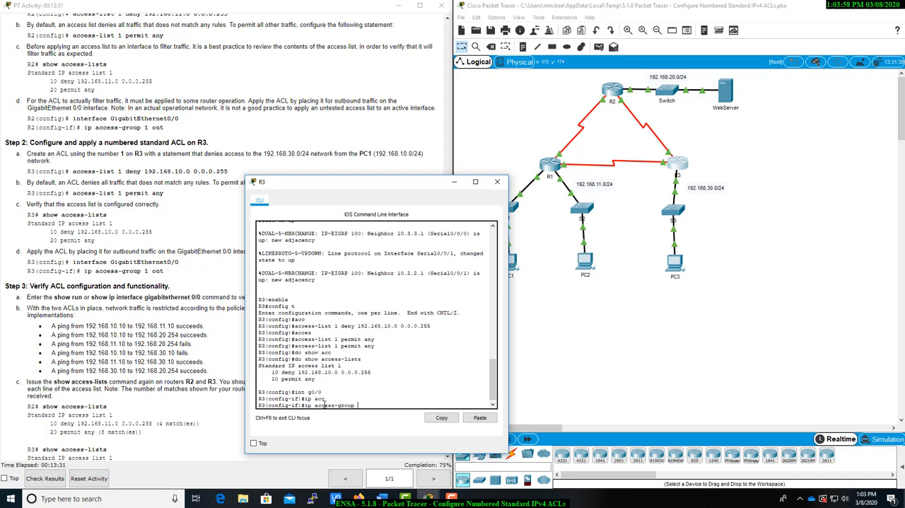
pyautogui.write('1 out')
pyautogui.press('Return')
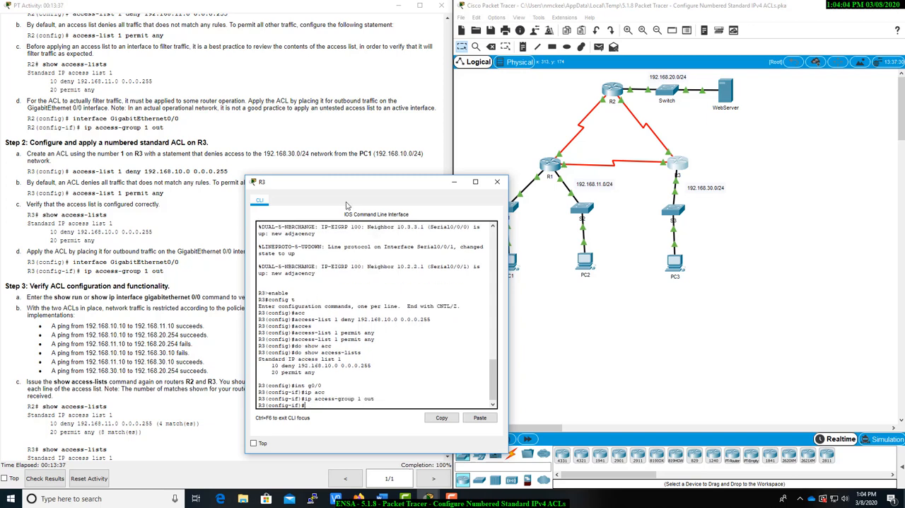
# Read the Step 3 verification instructions and check the ACL placement on GigabitEthernet0/0 in R3's running configuration with do show run
pyautogui.moveTo(354, 184); pyautogui.dragTo(121, 340)
pyautogui.scroll(-1, 231, 366)
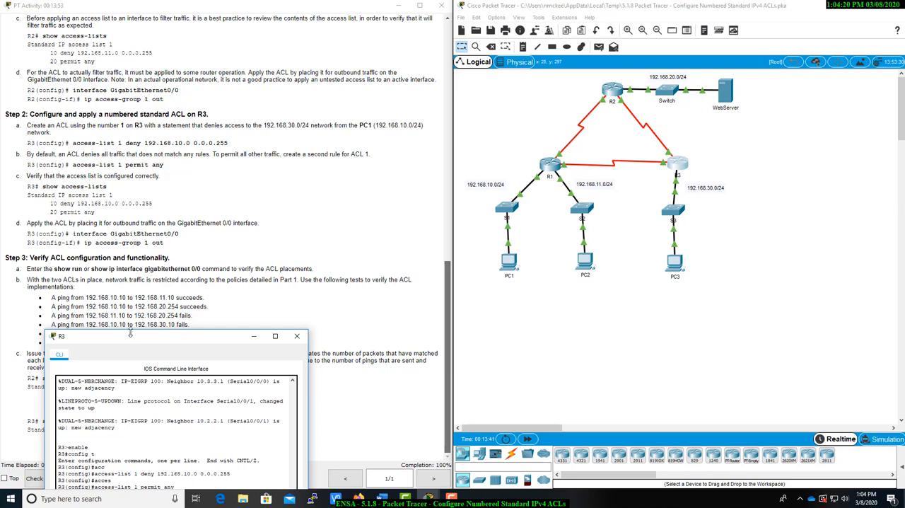
pyautogui.moveTo(147, 339); pyautogui.dragTo(458, 138)
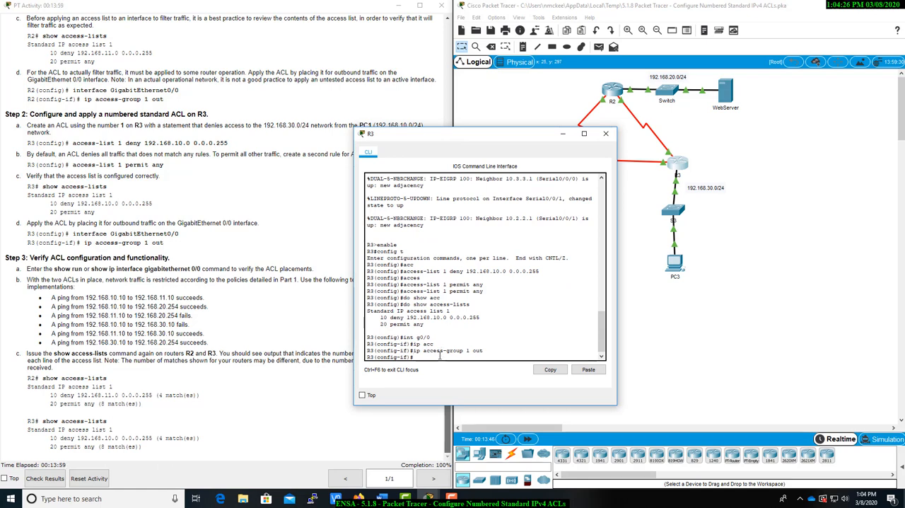
pyautogui.write('do show run')
pyautogui.press('Return')
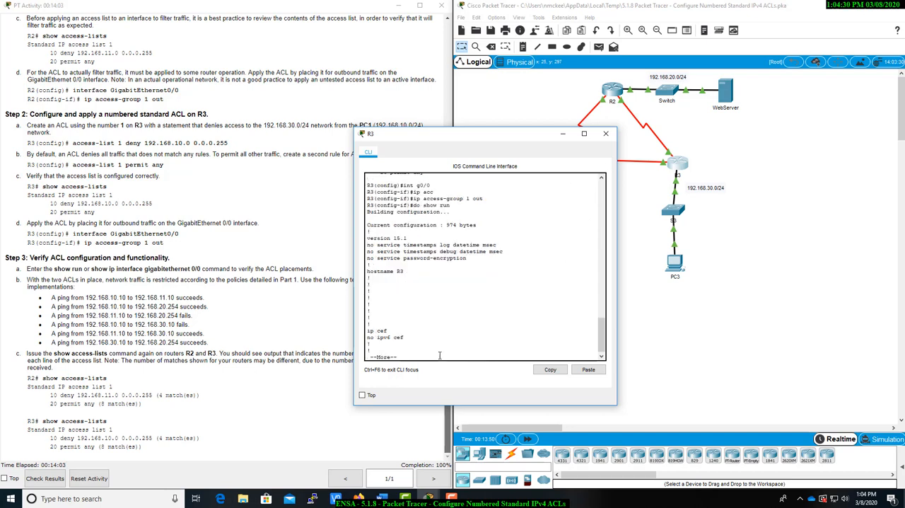
pyautogui.press('space')
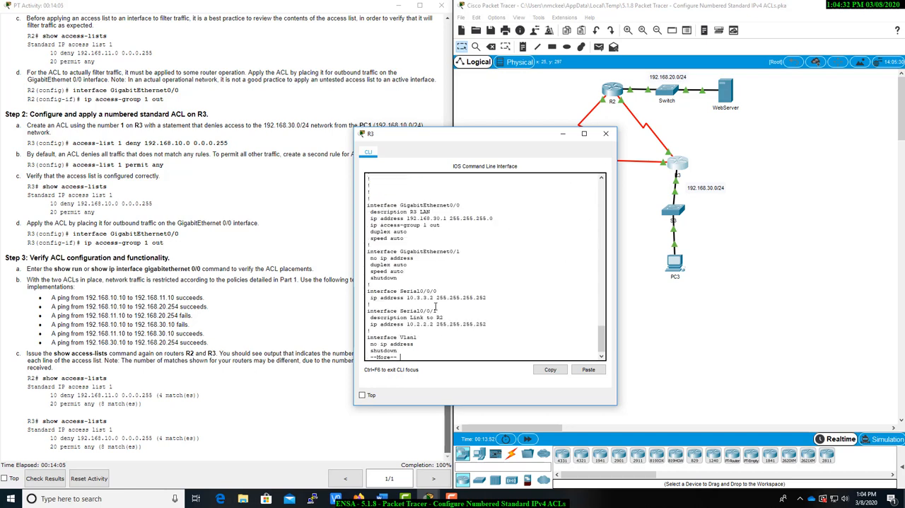
pyautogui.moveTo(371, 225); pyautogui.dragTo(440, 225)
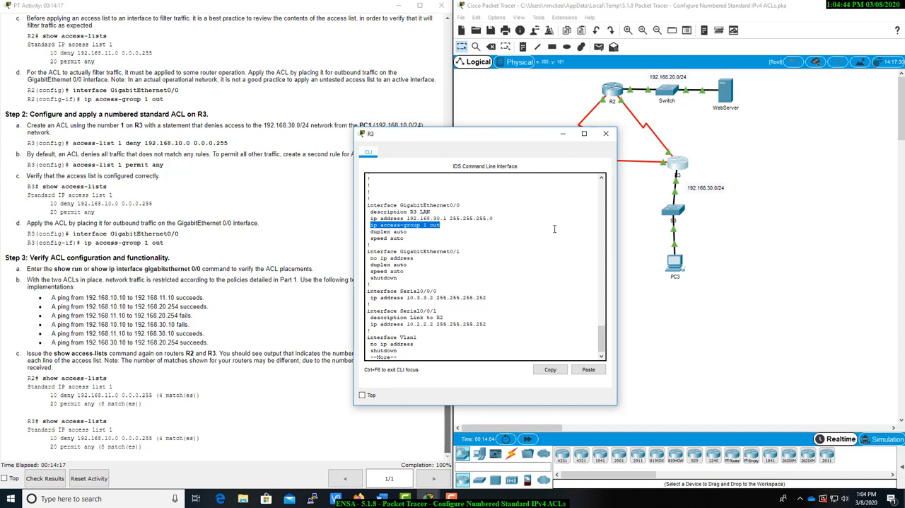
# Check the access-list statements in the rest of R3's running configuration, then minimize R3's console
pyautogui.press('space')
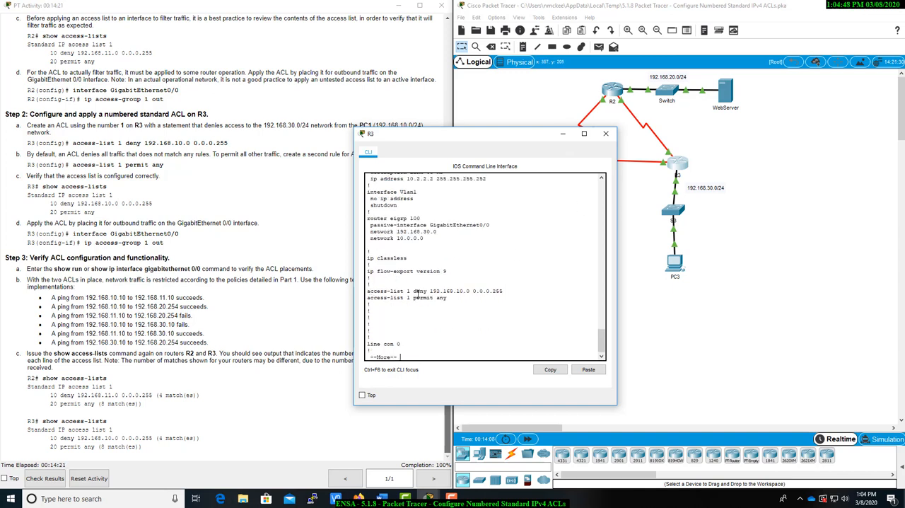
pyautogui.moveTo(414, 291); pyautogui.dragTo(367, 283)
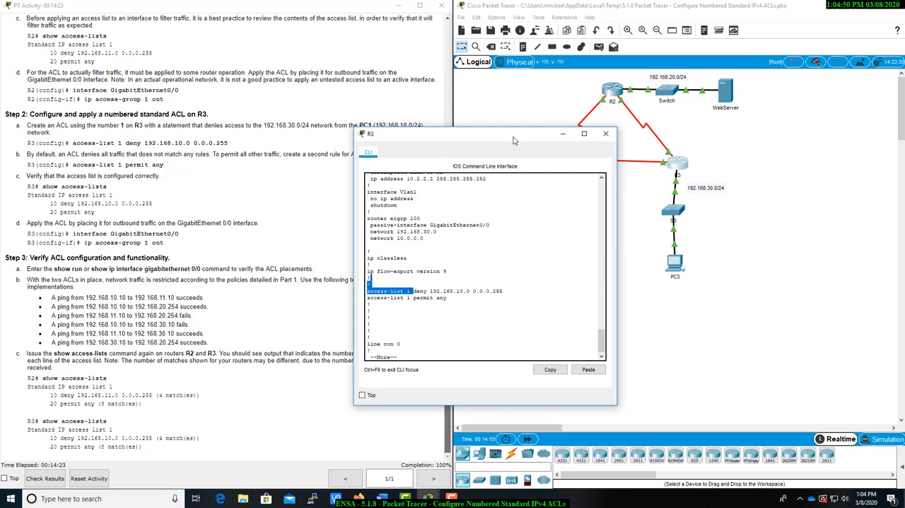
pyautogui.moveTo(513, 138); pyautogui.dragTo(376, 135)
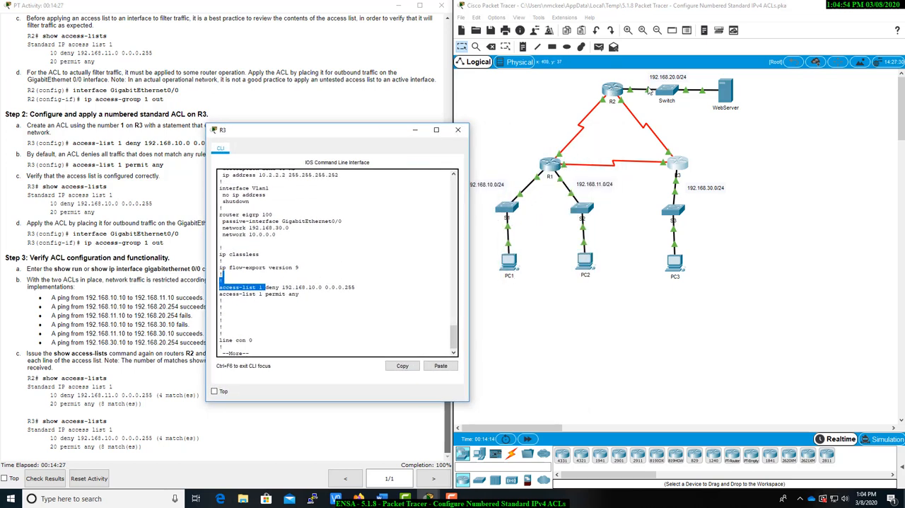
pyautogui.click(294, 320)
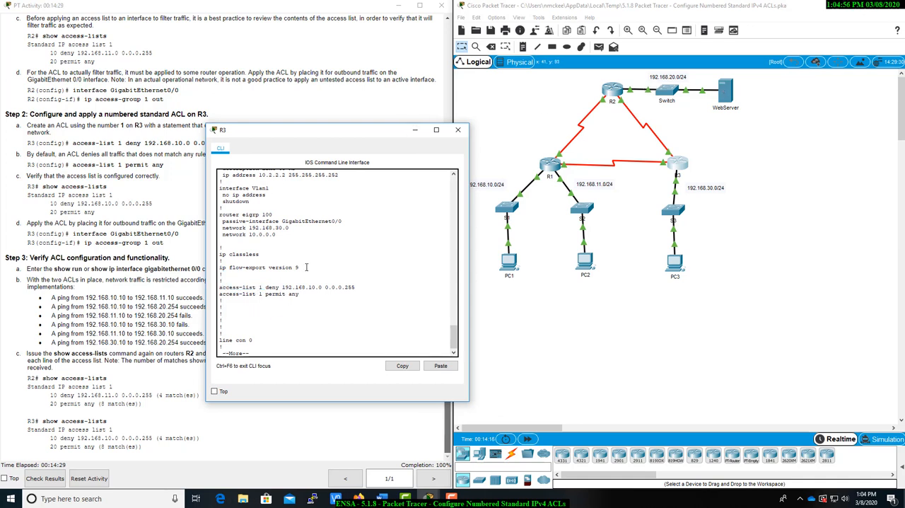
pyautogui.click(415, 130)
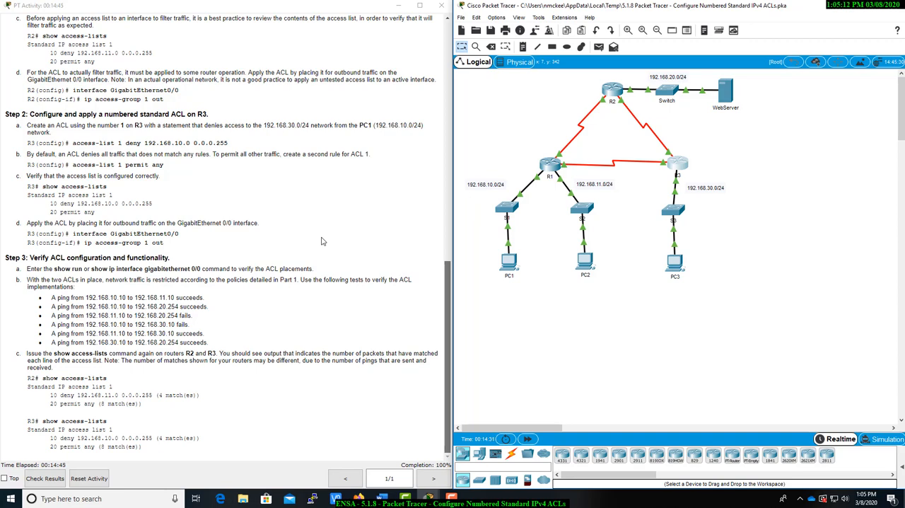
# Reread the R2 and R3 network policies and the ACL configuration instructions alongside the topology
pyautogui.scroll(10, 316, 238)
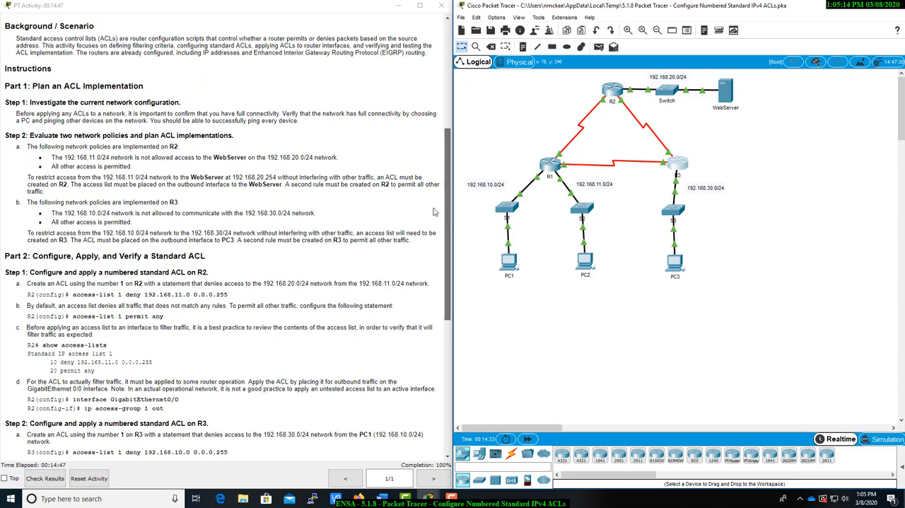
pyautogui.scroll(-3, 297, 278)
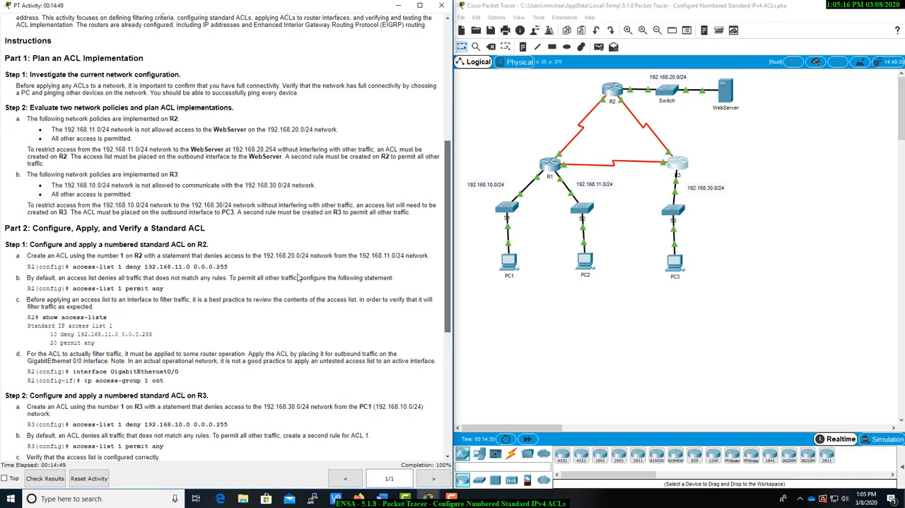
pyautogui.scroll(-6, 298, 278)
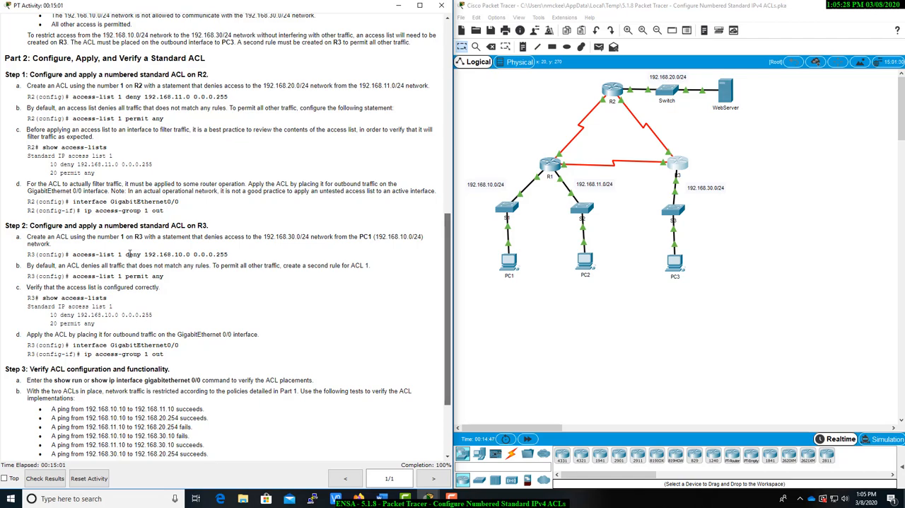
pyautogui.scroll(10, 129, 254)
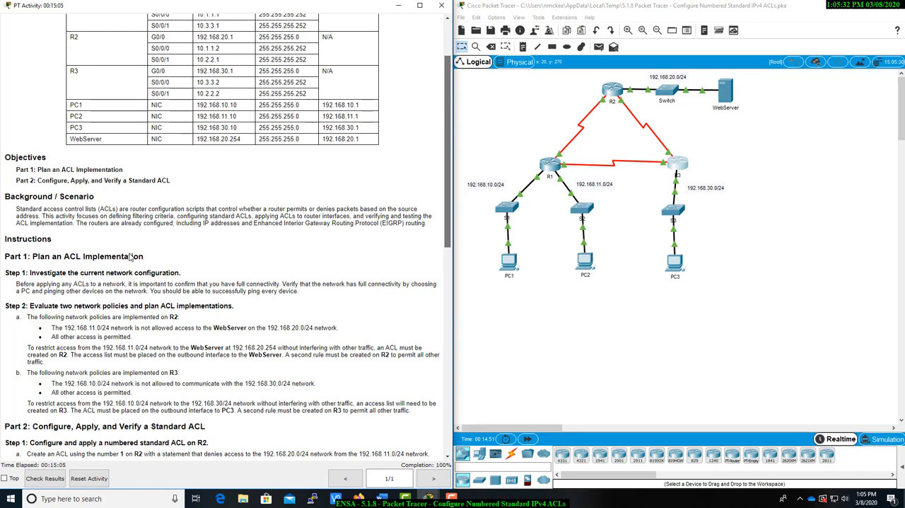
pyautogui.scroll(-3, 131, 257)
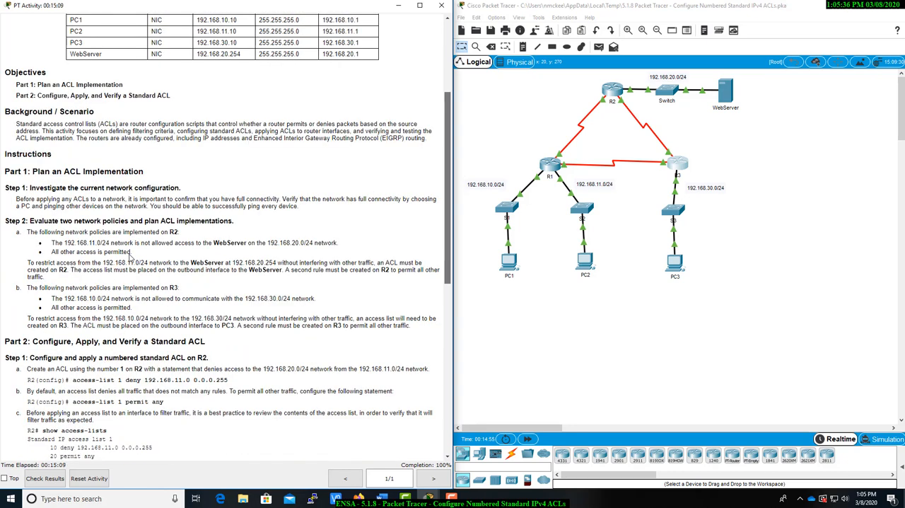
pyautogui.scroll(-1, 129, 257)
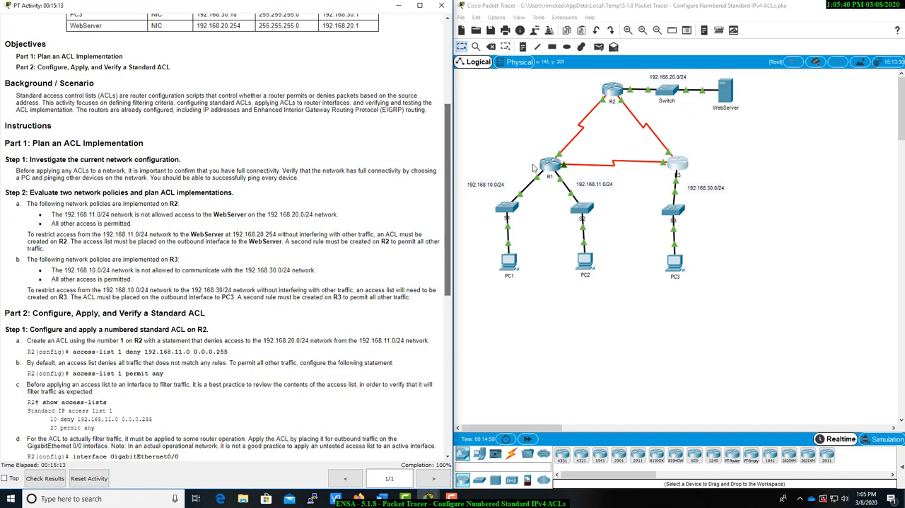
# Recheck the access-list statements and the ACL placement on GigabitEthernet0/0 in R3's running configuration, then close R3's console
pyautogui.click(673, 163)
pyautogui.scroll(1, 318, 338)
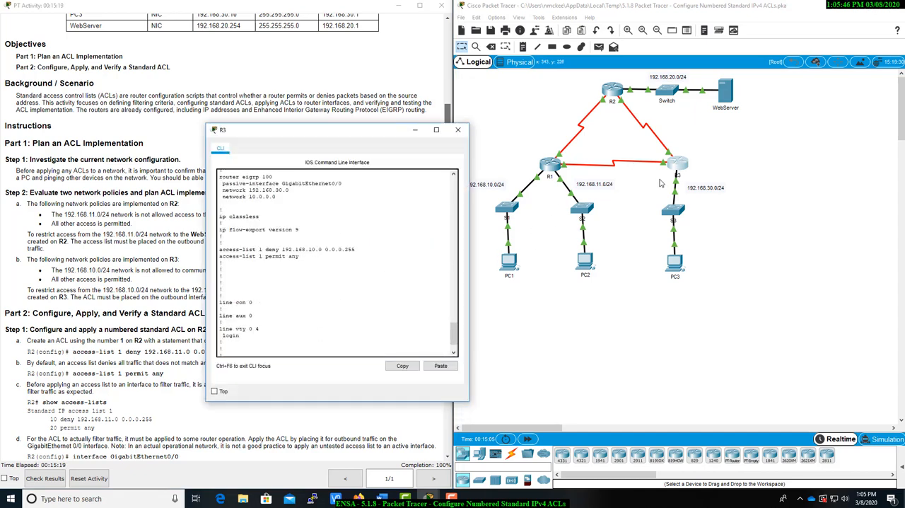
pyautogui.scroll(8, 362, 317)
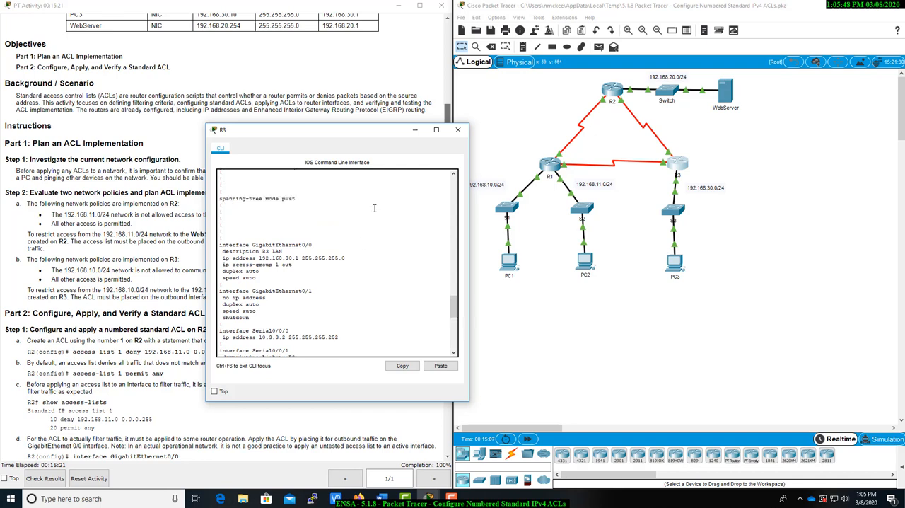
pyautogui.click(457, 130)
# Display R2's running configuration with do show run and check the ACL placement on GigabitEthernet0/0
pyautogui.click(612, 90)
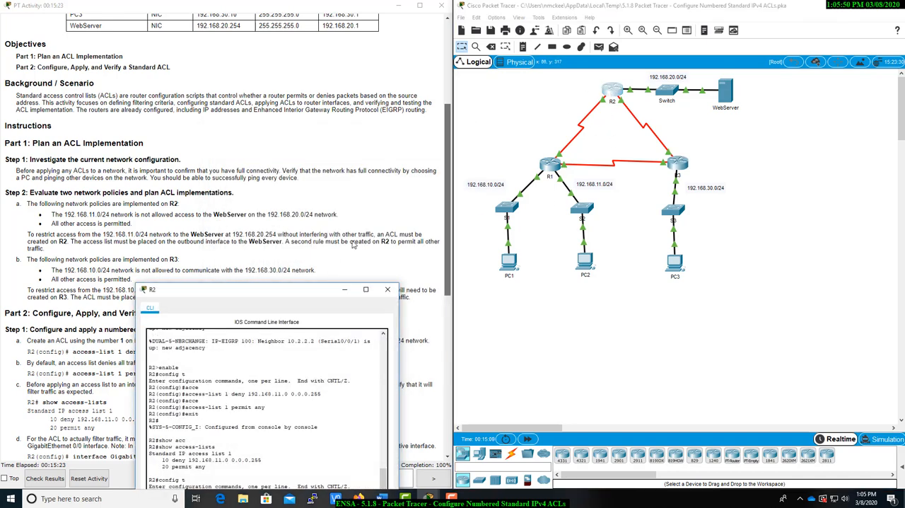
pyautogui.scroll(-1, 256, 269)
pyautogui.moveTo(256, 298); pyautogui.dragTo(222, 100)
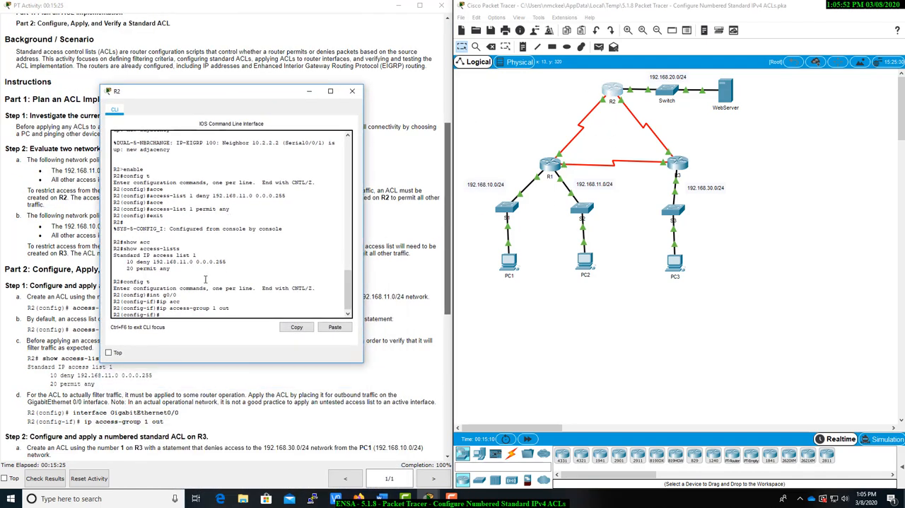
pyautogui.write('do show run')
pyautogui.press('Return')
pyautogui.press('space')
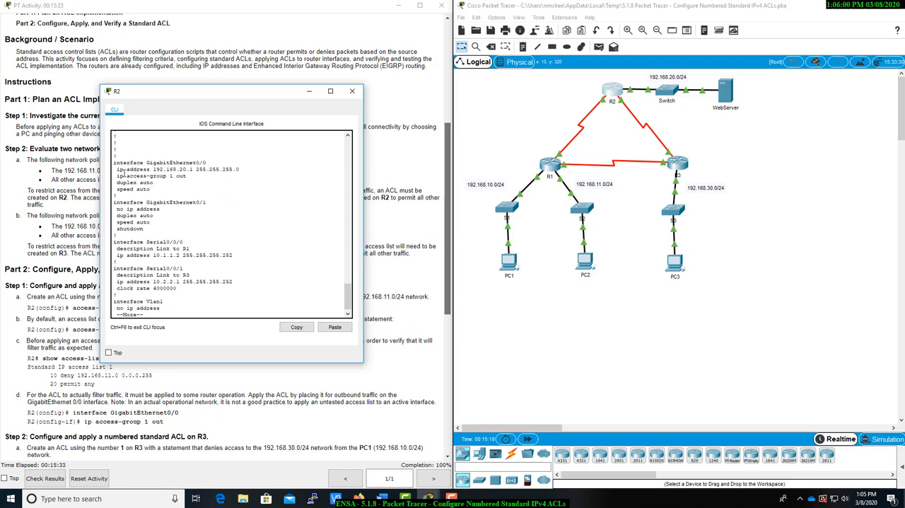
pyautogui.moveTo(117, 175); pyautogui.dragTo(192, 178)
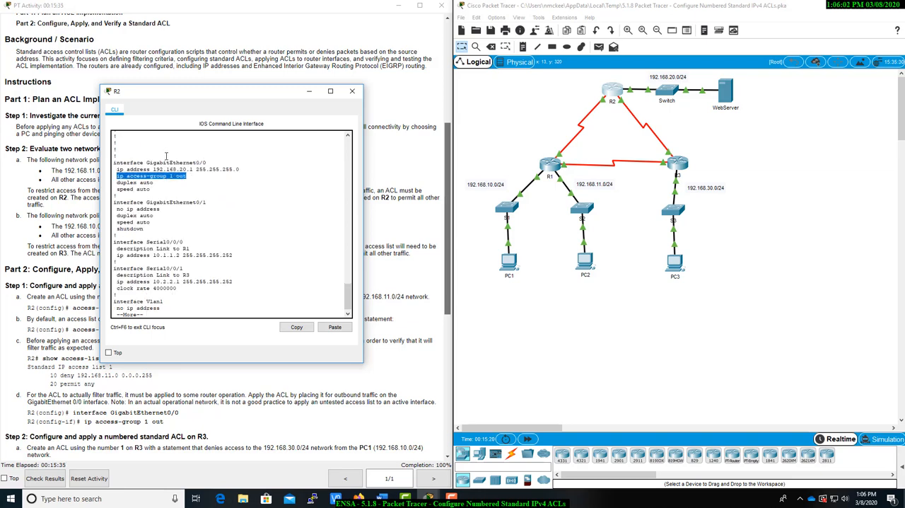
pyautogui.scroll(-1, 449, 245)
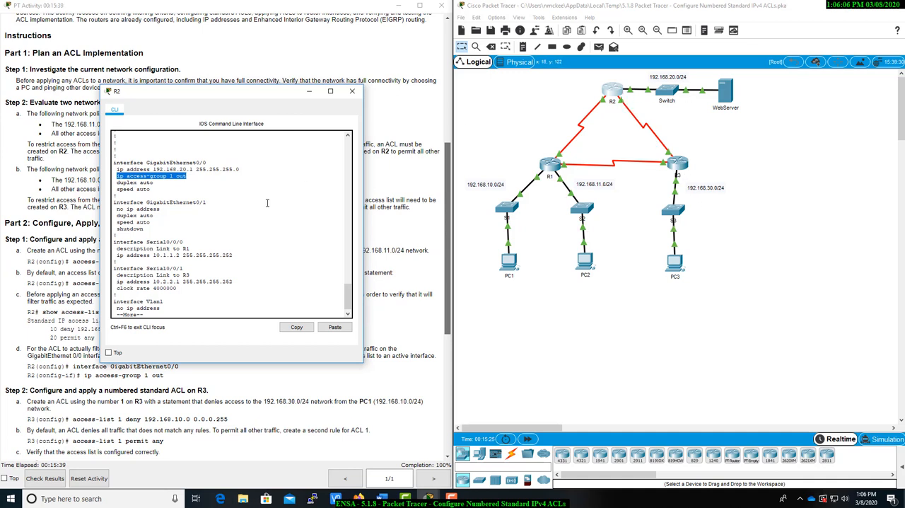
# Check the access-list statements further down in R2's running configuration
pyautogui.click(210, 243)
pyautogui.press('space')
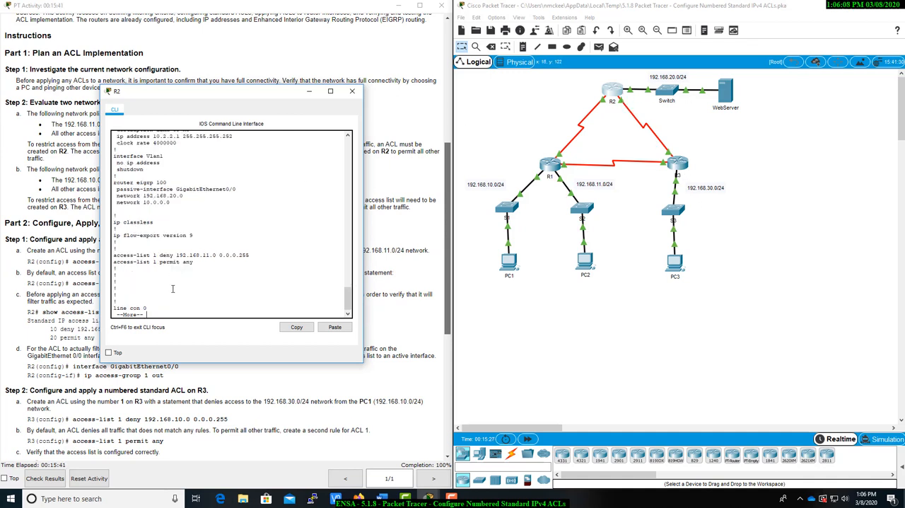
pyautogui.scroll(-1, 404, 258)
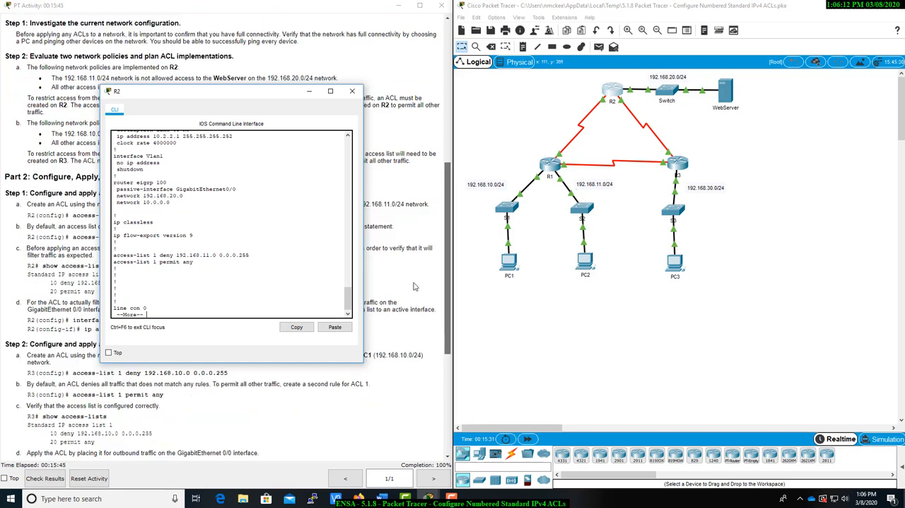
pyautogui.scroll(-1, 416, 286)
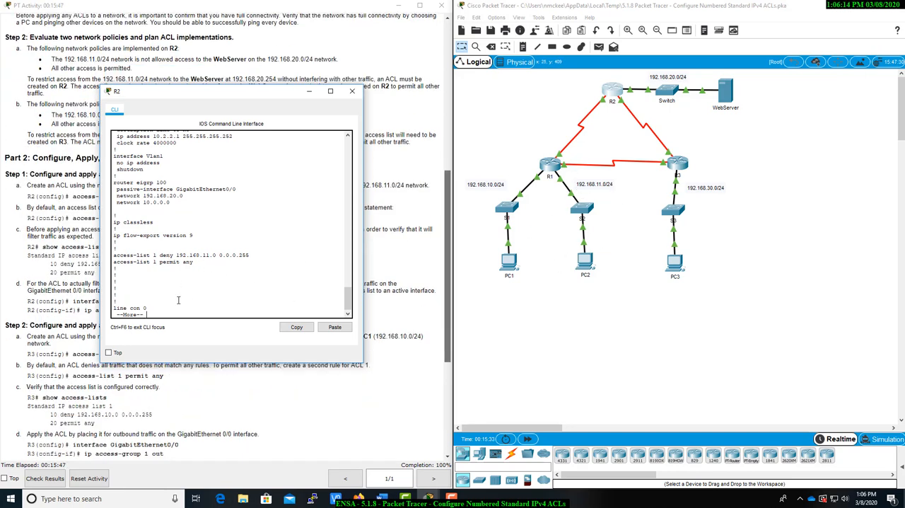
pyautogui.moveTo(161, 262); pyautogui.dragTo(195, 261)
pyautogui.click(208, 274)
# Read the Step 3 ping tests for verifying ACL functionality in the instructions and close R2's console
pyautogui.moveTo(231, 99); pyautogui.dragTo(681, 128)
pyautogui.scroll(1, 236, 359)
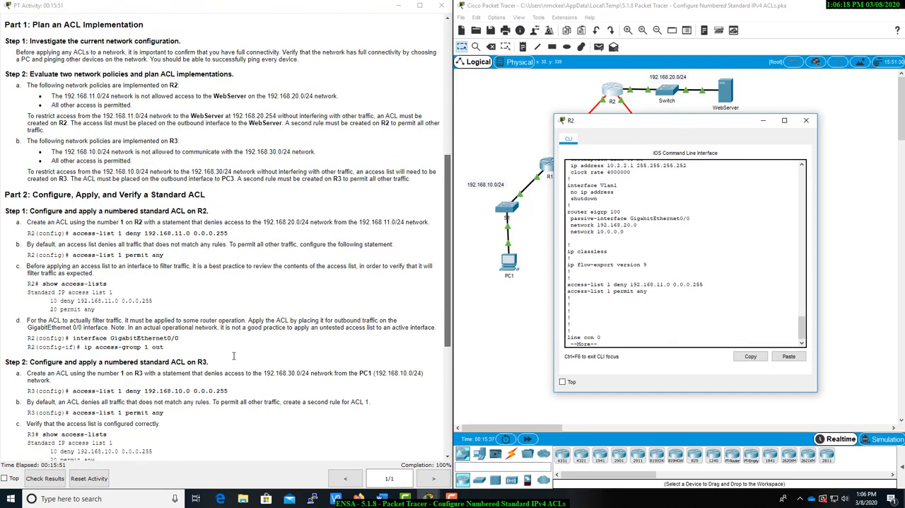
pyautogui.scroll(-4, 235, 359)
pyautogui.scroll(-3, 236, 359)
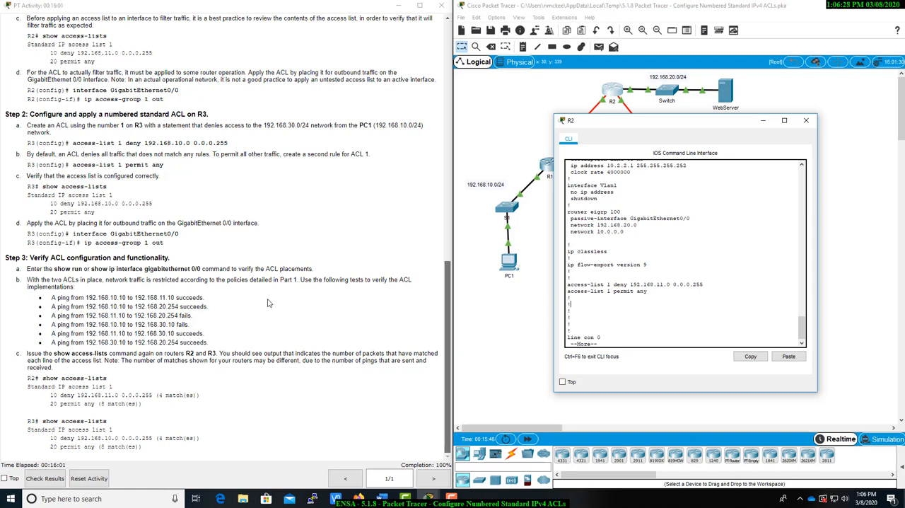
pyautogui.moveTo(603, 125); pyautogui.dragTo(607, 143)
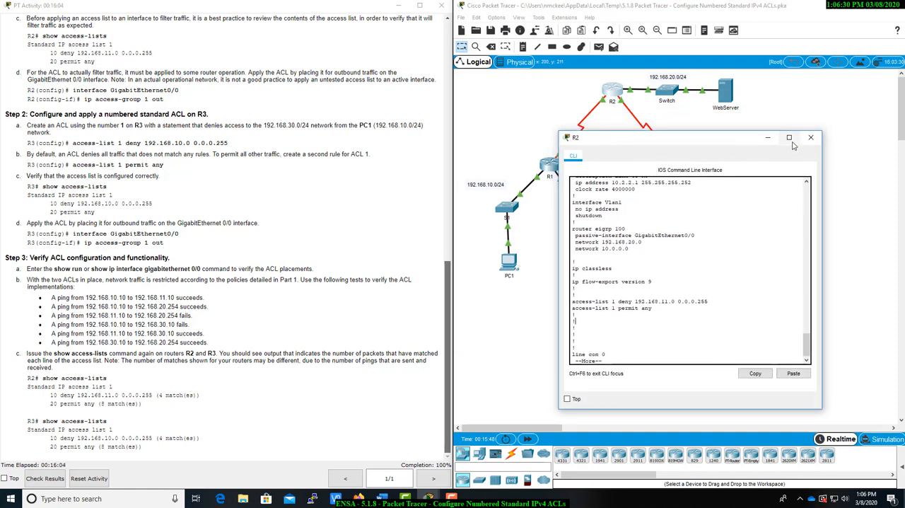
pyautogui.click(814, 139)
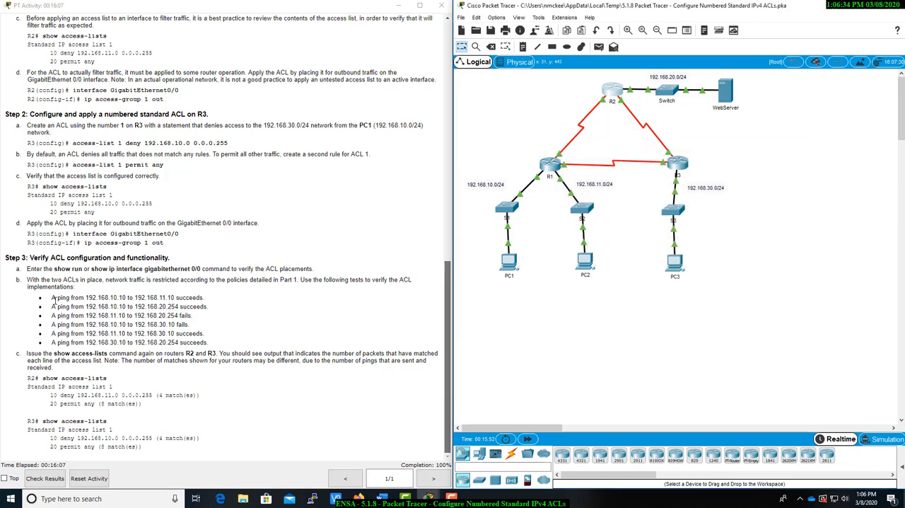
# Ping 192.168.11.10 from PC1's command prompt and stop the ping once replies arrive
pyautogui.click(509, 266)
pyautogui.moveTo(200, 201); pyautogui.dragTo(617, 169)
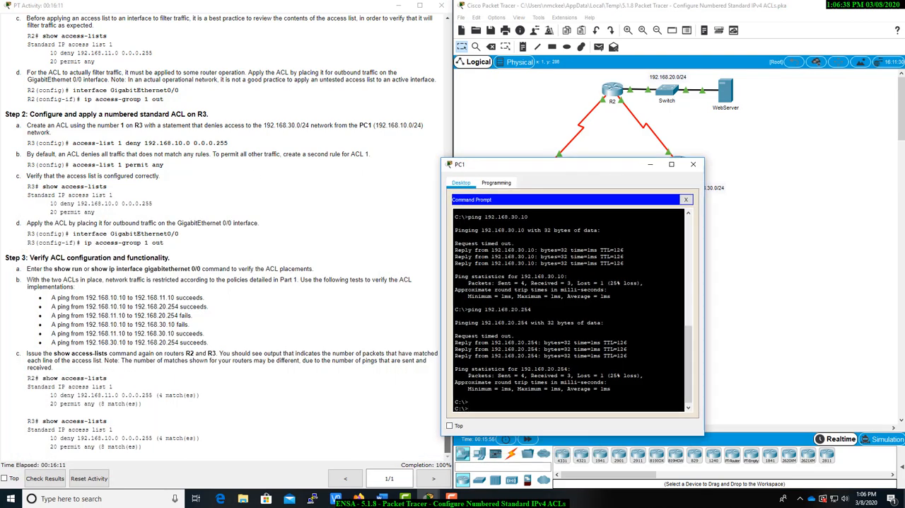
pyautogui.write('ping 192.168')
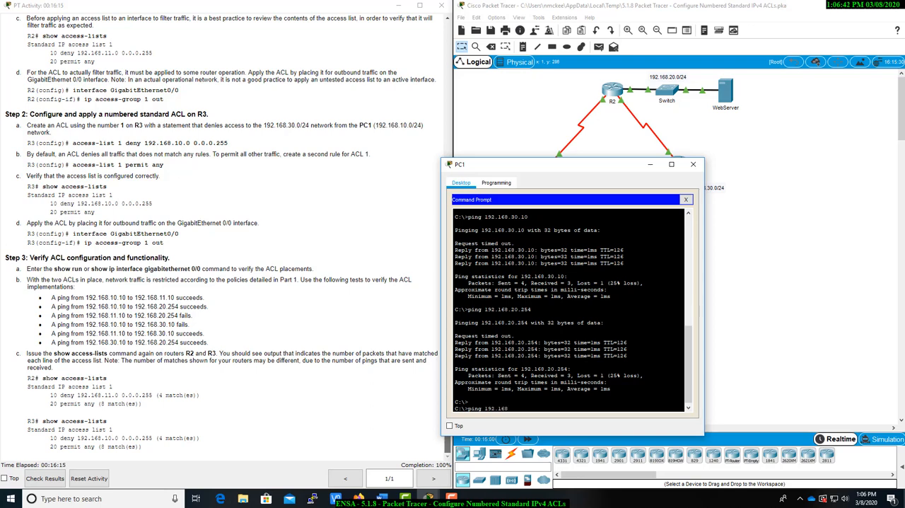
pyautogui.write('.11.10')
pyautogui.press('Return')
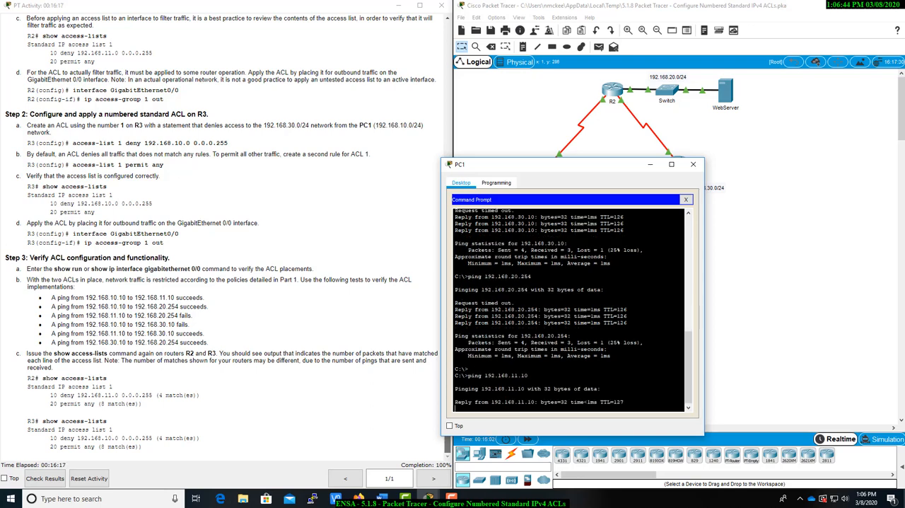
pyautogui.hotkey('ctrl', 'c')
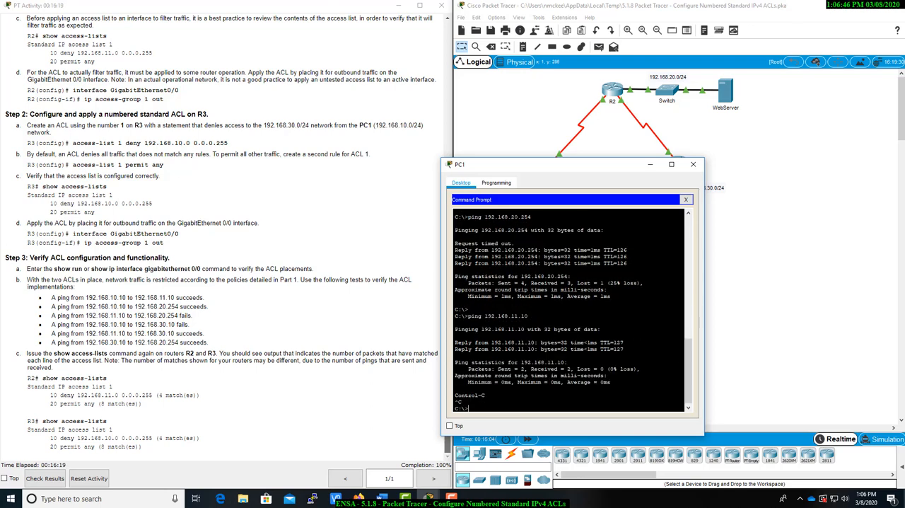
# Ping the WebServer at 192.168.20.254 from PC1, stop it after a few replies, and close PC1
pyautogui.press('Up')
pyautogui.press('BackSpace')
pyautogui.press('BackSpace')
pyautogui.press('BackSpace')
pyautogui.press('BackSpace')
pyautogui.press('BackSpace')
pyautogui.press('BackSpace')
pyautogui.write('20.254')
pyautogui.press('Return')
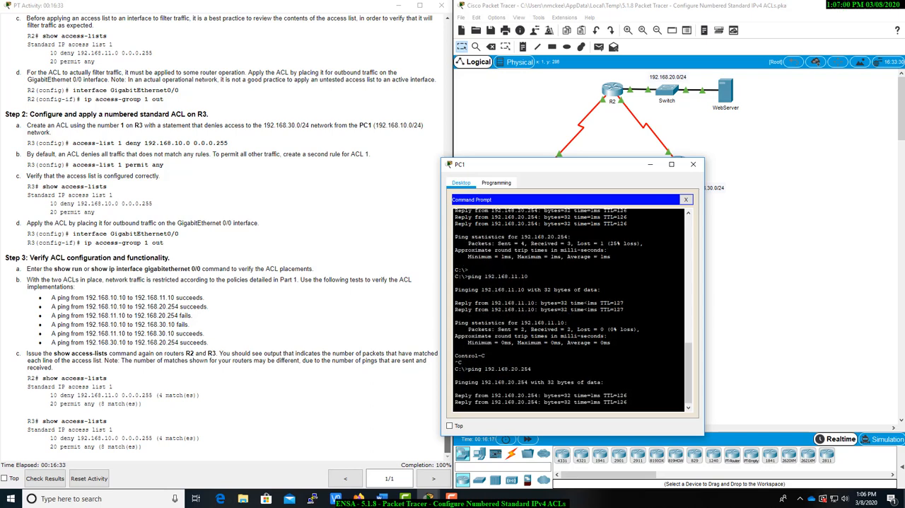
pyautogui.hotkey('ctrl', 'c')
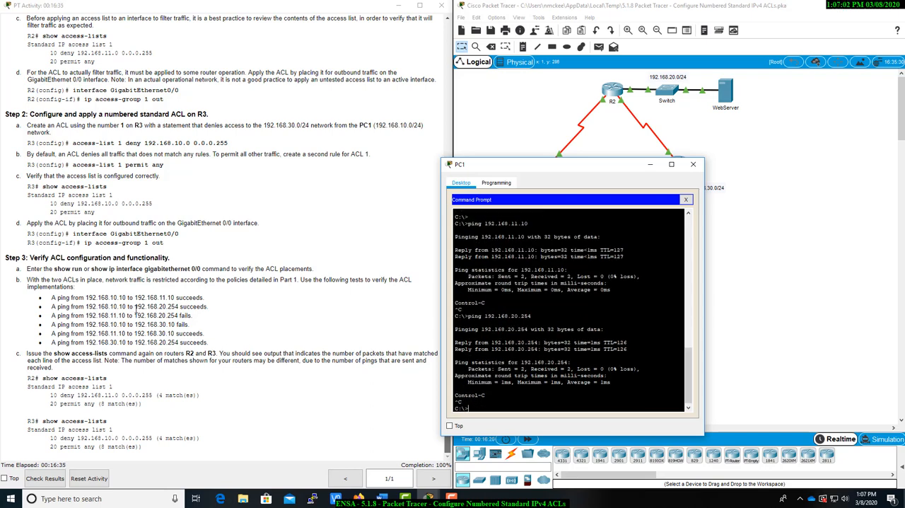
pyautogui.moveTo(522, 160); pyautogui.dragTo(476, 216)
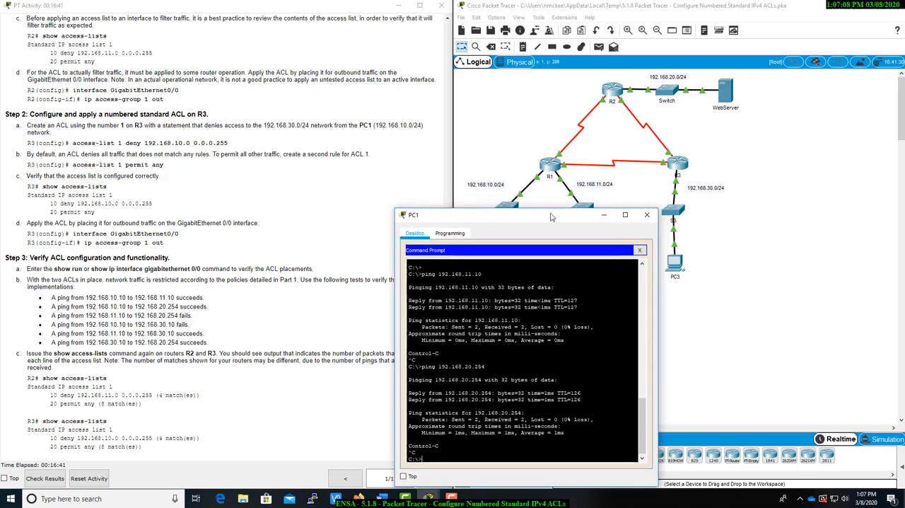
pyautogui.click(647, 215)
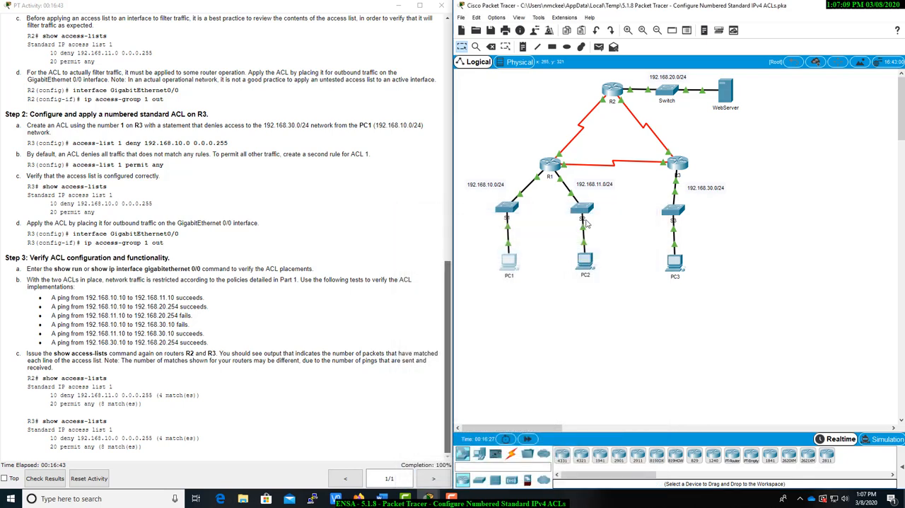
# Ping the WebServer at 192.168.20.254 from PC2's command prompt, let it finish, and close PC2
pyautogui.click(585, 263)
pyautogui.moveTo(665, 320); pyautogui.dragTo(548, 239)
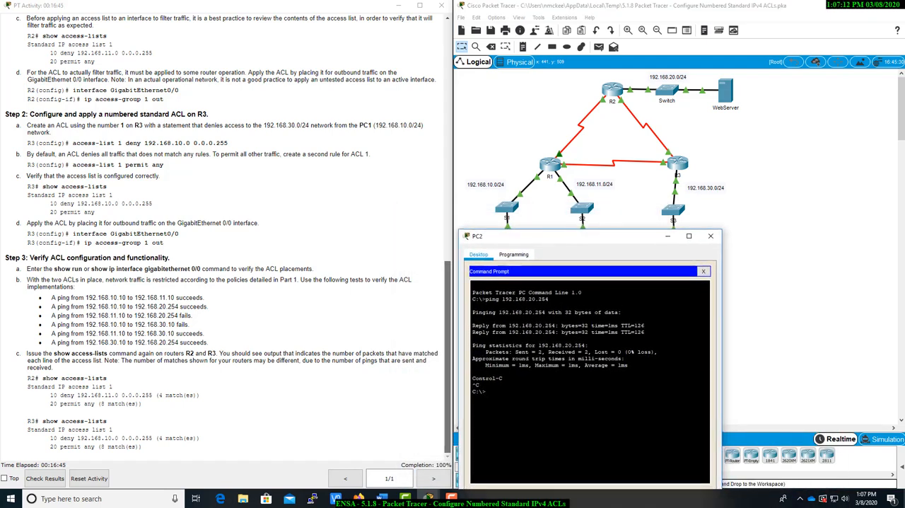
pyautogui.press('Up')
pyautogui.press('Return')
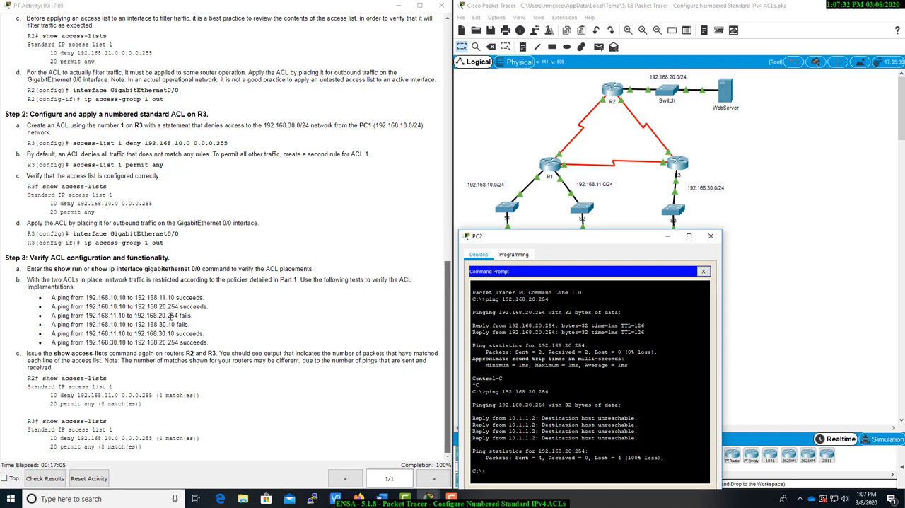
pyautogui.click(712, 236)
# Ping PC3 at 192.168.30.10 from PC1's command prompt, interrupt it after a few responses, and minimize PC1
pyautogui.click(509, 263)
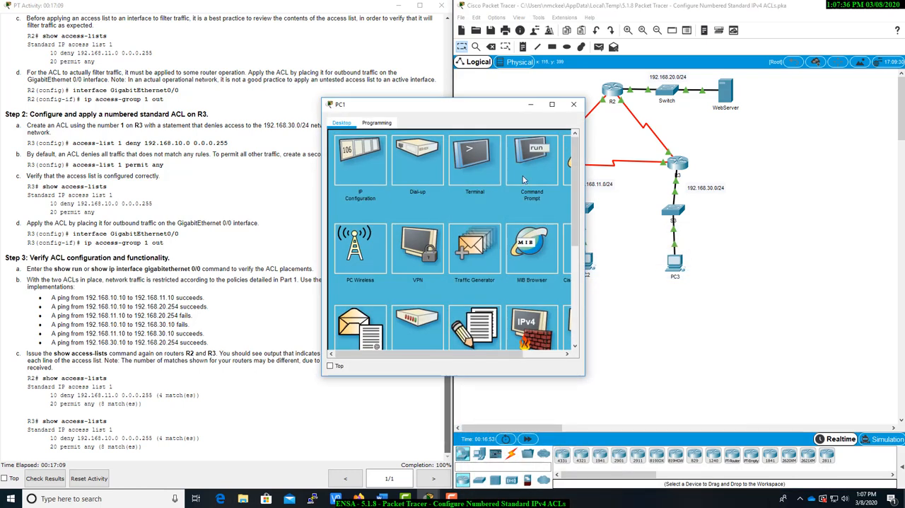
pyautogui.click(526, 177)
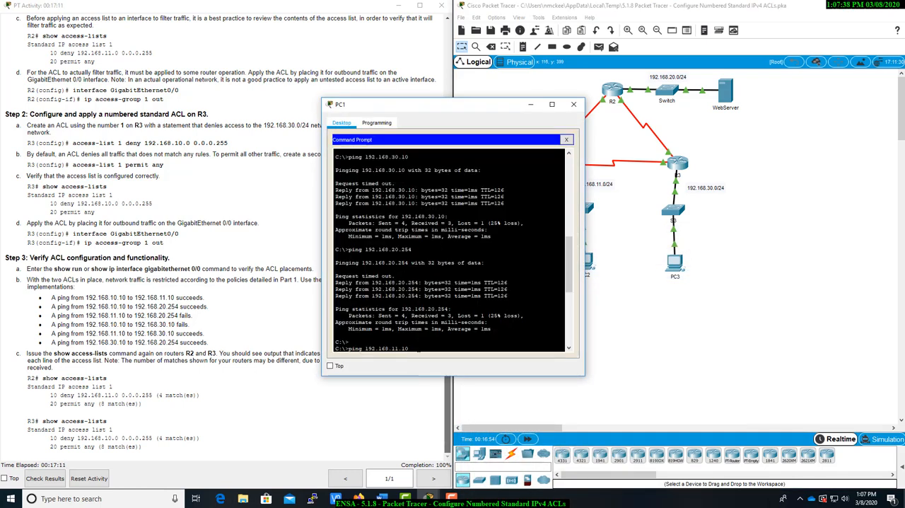
pyautogui.press('Up')
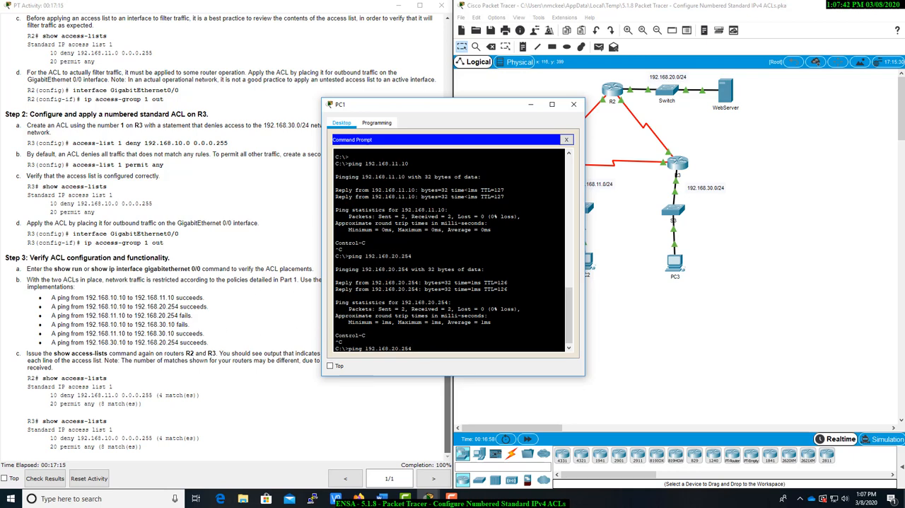
pyautogui.press('BackSpace')
pyautogui.press('BackSpace')
pyautogui.press('BackSpace')
pyautogui.write('30.10')
pyautogui.press('Return')
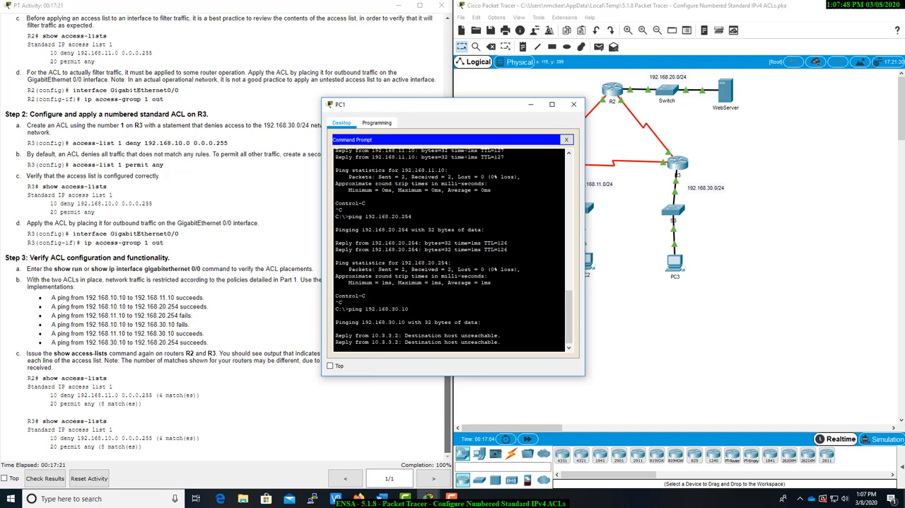
pyautogui.hotkey('ctrl', 'c')
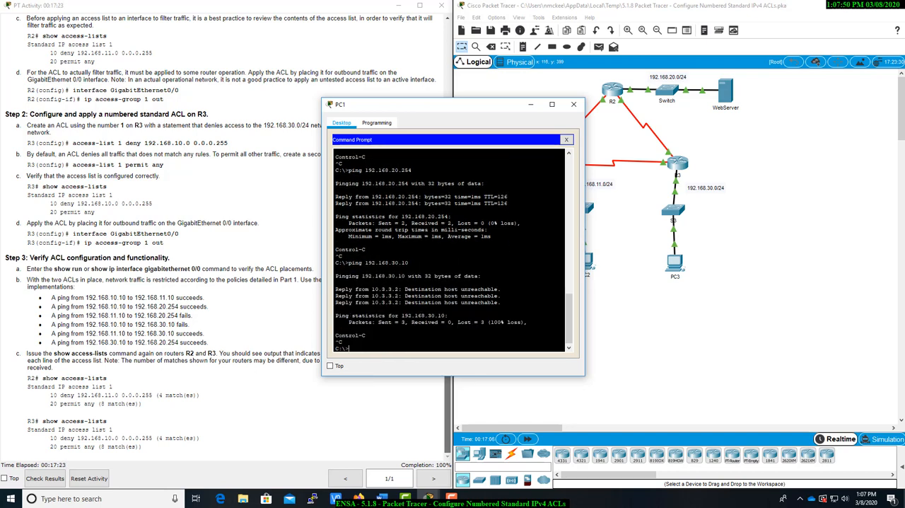
pyautogui.click(530, 103)
# Ping PC3 at 192.168.30.10 from PC2's command prompt, let it finish, and close PC2
pyautogui.click(580, 259)
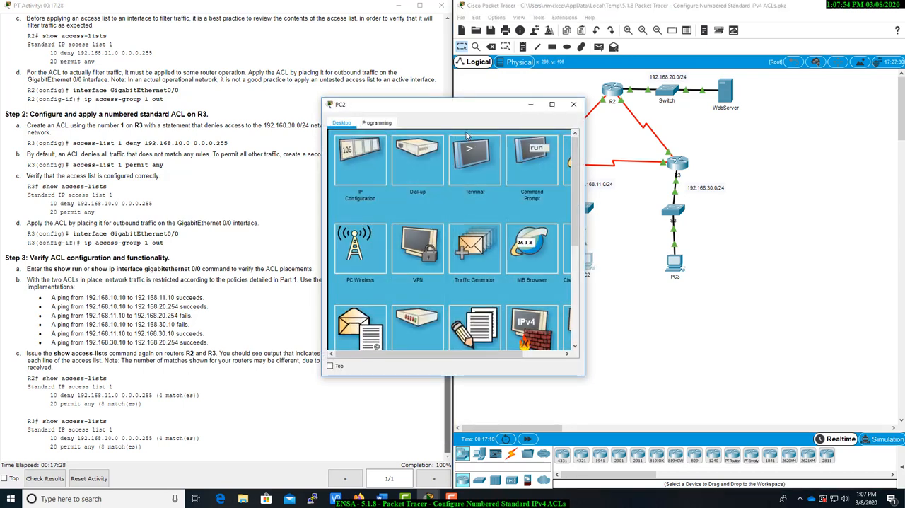
pyautogui.click(537, 153)
pyautogui.moveTo(503, 106); pyautogui.dragTo(629, 174)
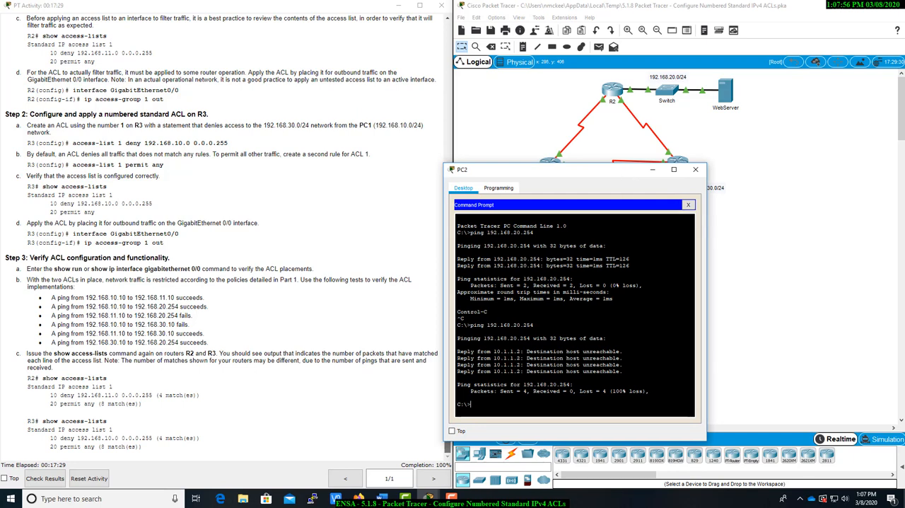
pyautogui.press('Up')
pyautogui.press('BackSpace')
pyautogui.press('BackSpace')
pyautogui.press('BackSpace')
pyautogui.write('10')
pyautogui.press('Return')
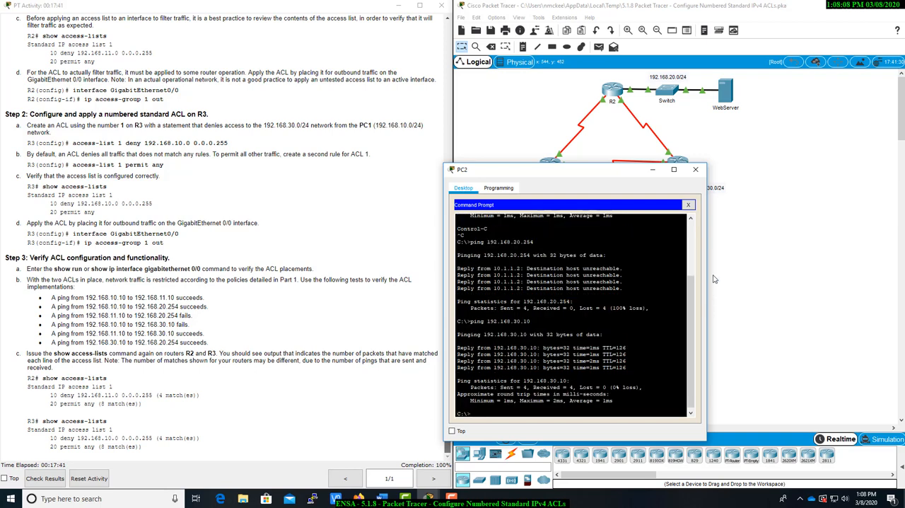
pyautogui.click(695, 170)
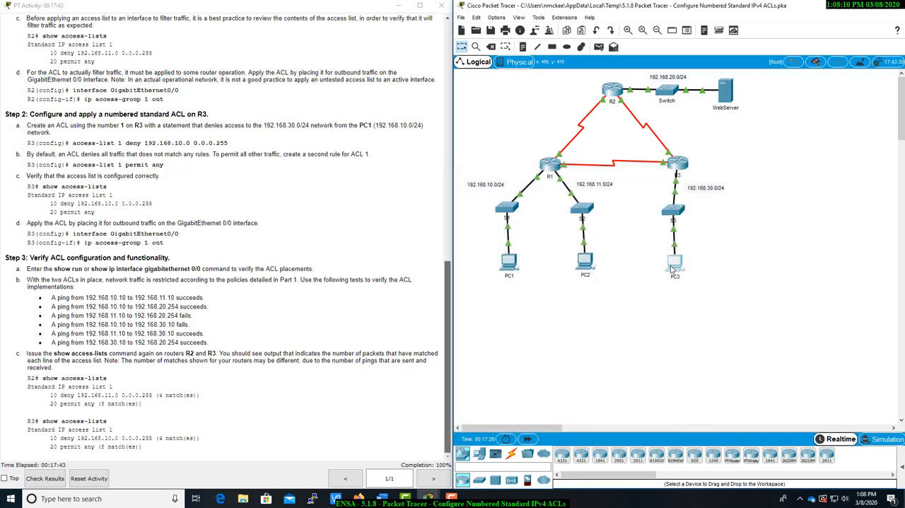
# Ping the WebServer at 192.168.20.254 from PC3's command prompt, let it finish, and close PC3
pyautogui.click(672, 267)
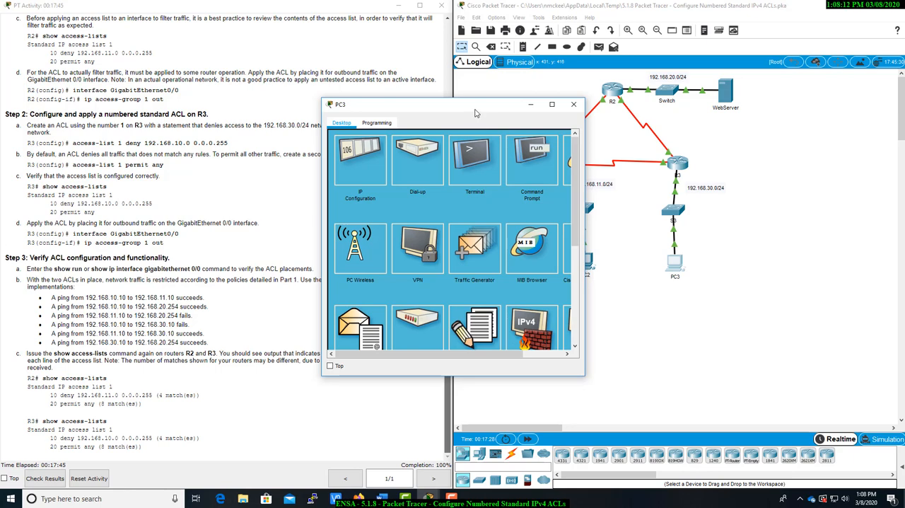
pyautogui.moveTo(480, 110); pyautogui.dragTo(622, 157)
pyautogui.click(674, 210)
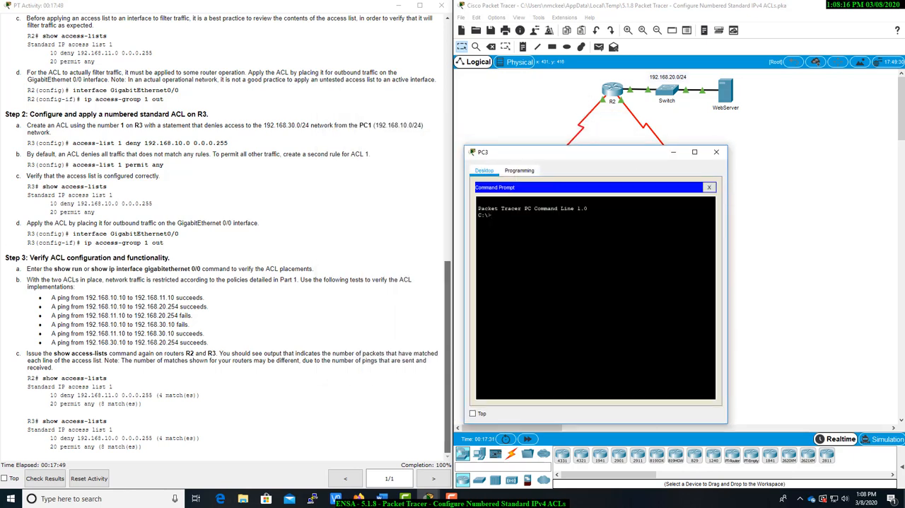
pyautogui.write('ping 192.168.20.254')
pyautogui.press('Return')
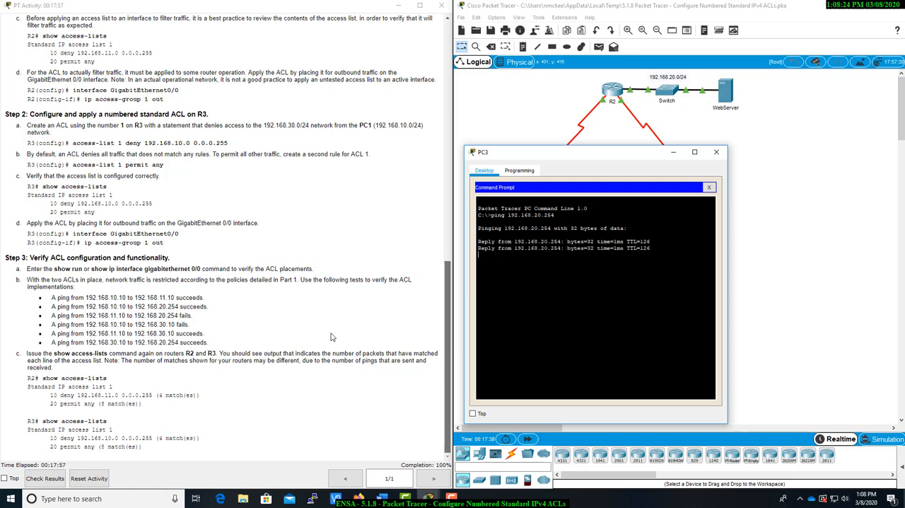
pyautogui.scroll(6, 212, 406)
pyautogui.scroll(-4, 190, 422)
pyautogui.scroll(-3, 189, 421)
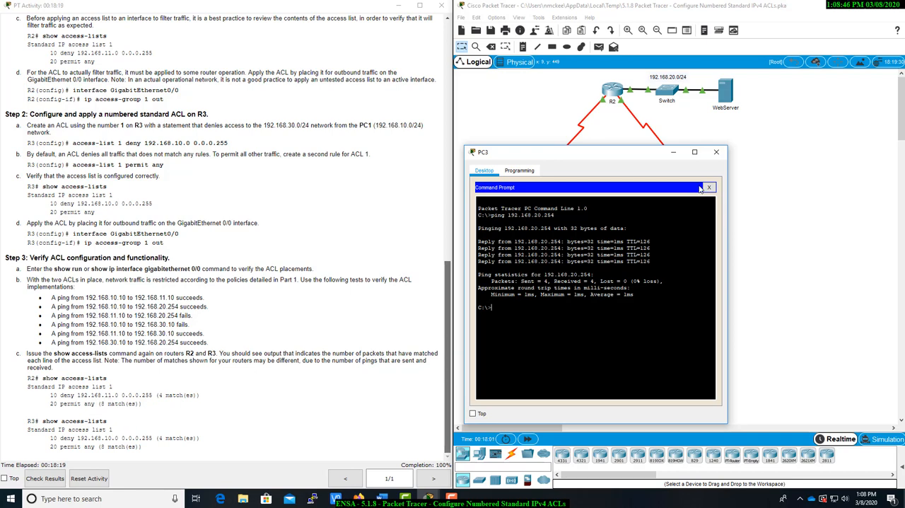
pyautogui.click(716, 151)
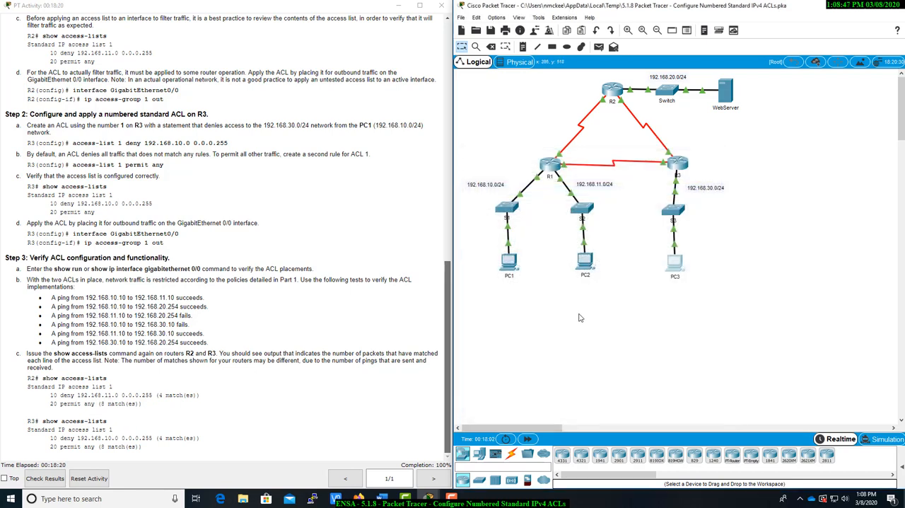
# Open R2's CLI and display its access lists from interface configuration mode with "do show access-lists"
pyautogui.click(612, 92)
pyautogui.moveTo(486, 108); pyautogui.dragTo(639, 104)
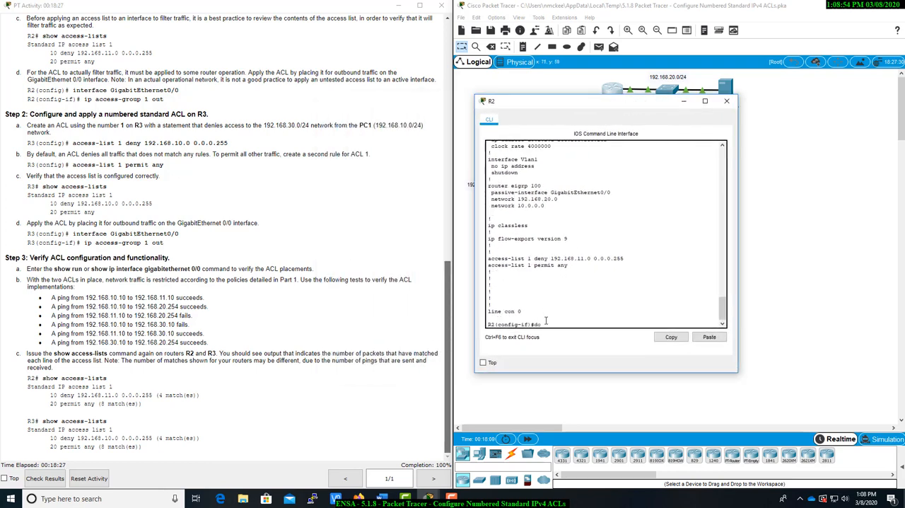
pyautogui.write('acc')
pyautogui.press('Tab')
pyautogui.write('e')
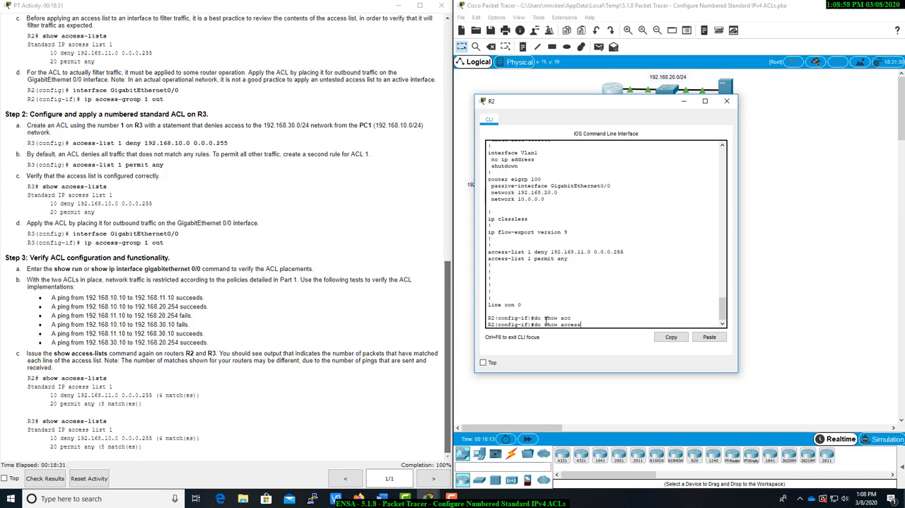
pyautogui.press('Tab')
pyautogui.write('t')
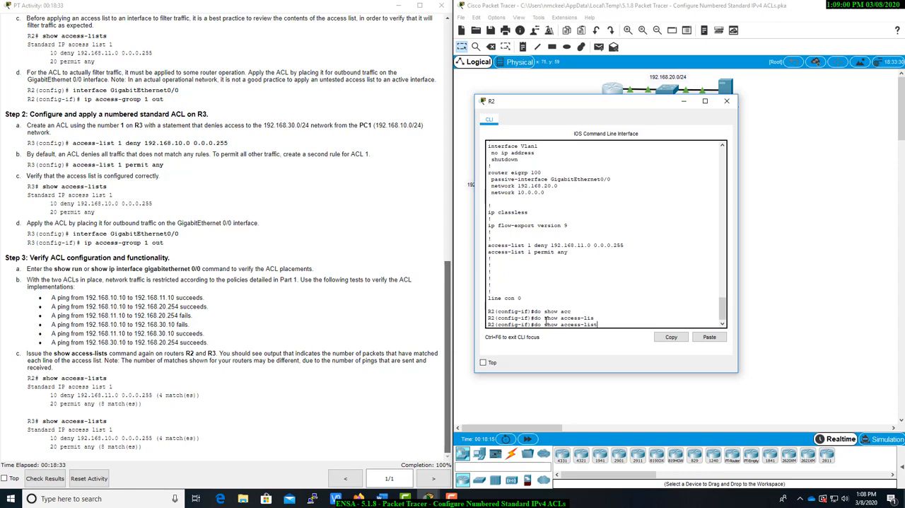
pyautogui.write('s')
pyautogui.press('Return')
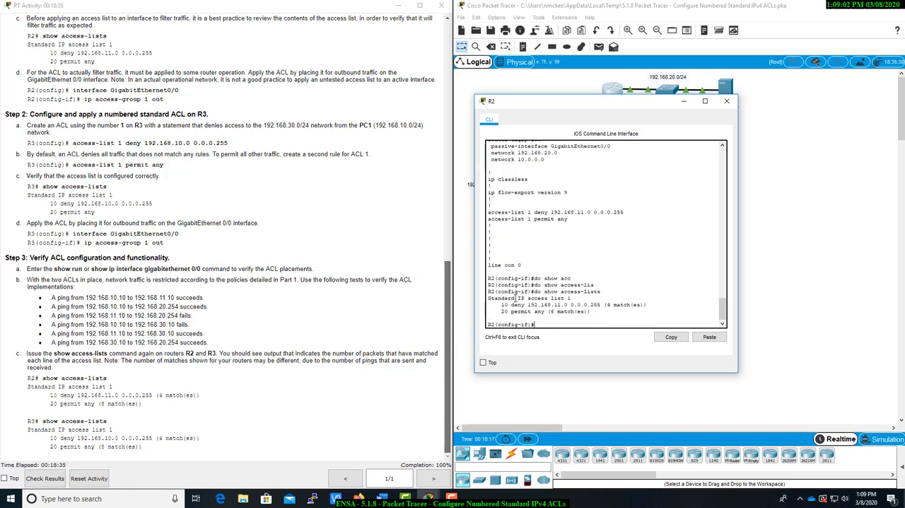
# Compare the match counts of R2's deny and permit entries with the sample output in the instructions, and close R2
pyautogui.scroll(3, 289, 343)
pyautogui.scroll(-3, 285, 343)
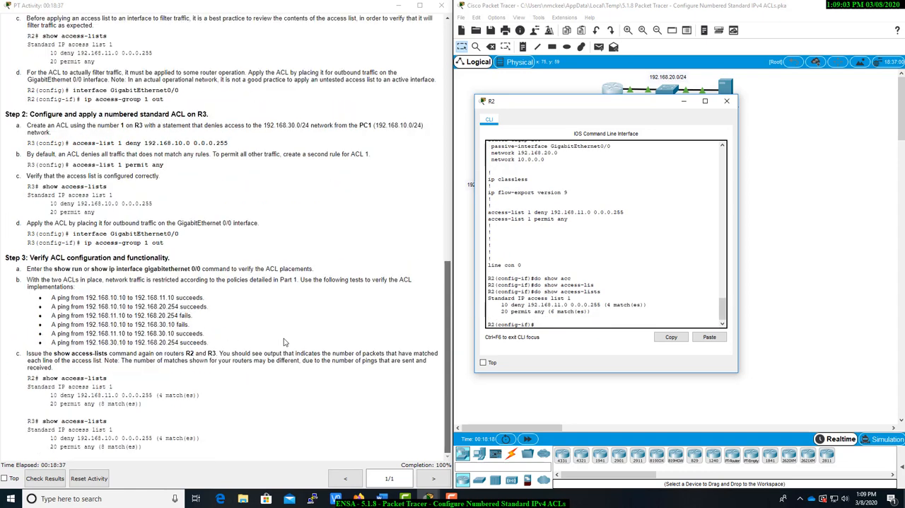
pyautogui.click(262, 388)
pyautogui.click(605, 301)
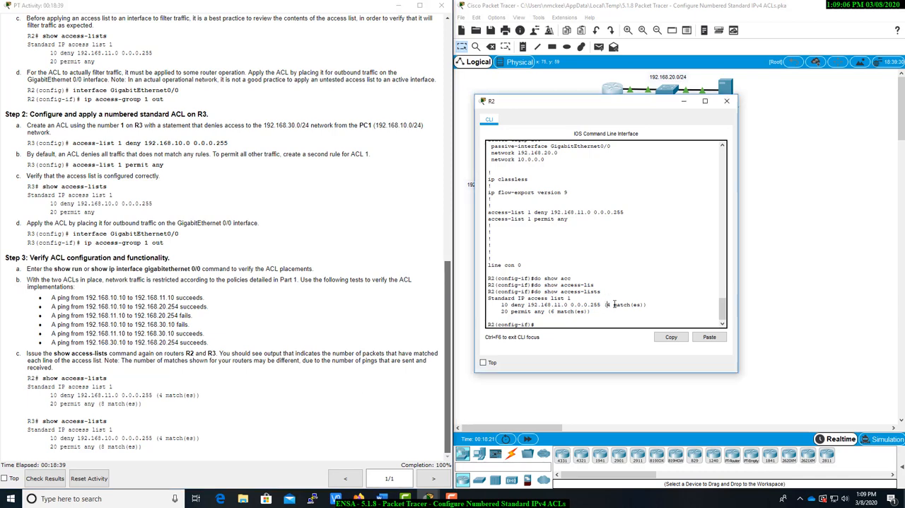
pyautogui.moveTo(50, 404); pyautogui.dragTo(154, 410)
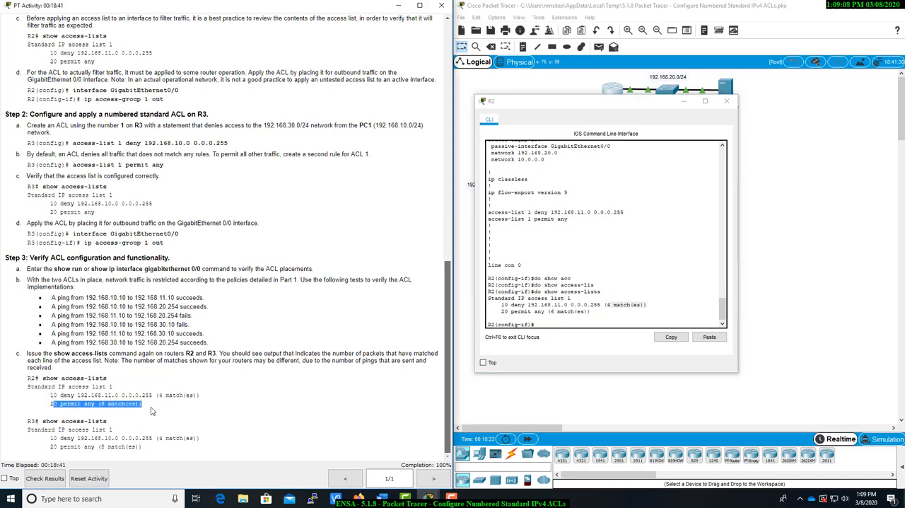
pyautogui.click(156, 410)
pyautogui.scroll(1, 428, 381)
pyautogui.scroll(-1, 438, 382)
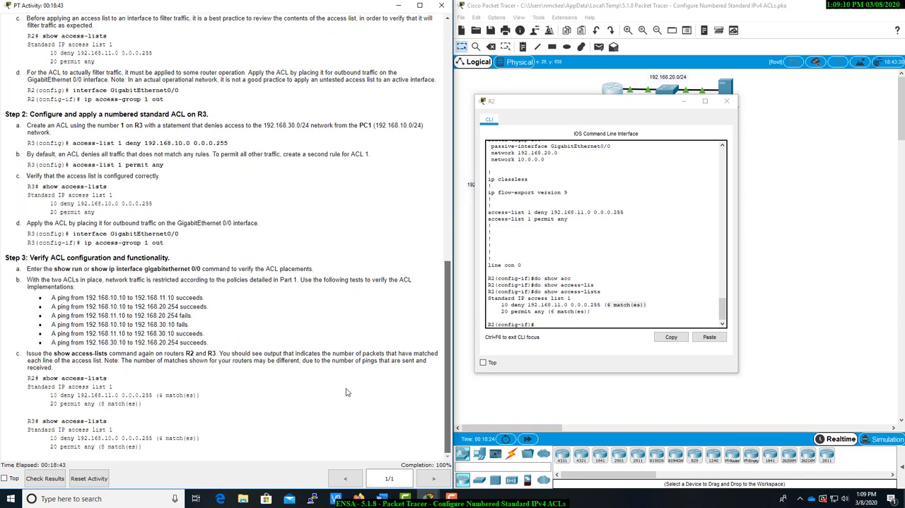
pyautogui.click(722, 103)
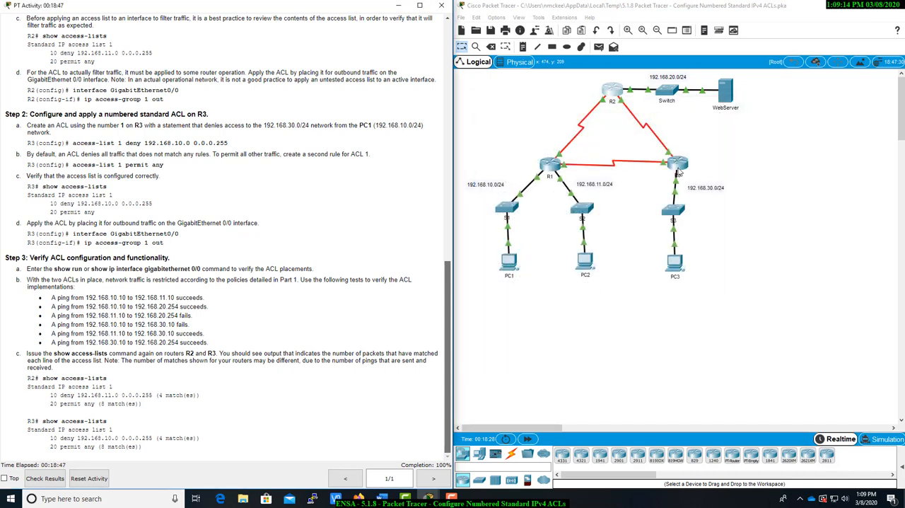
# Open R3's CLI and display its access lists with "do show access-lists"
pyautogui.click(685, 167)
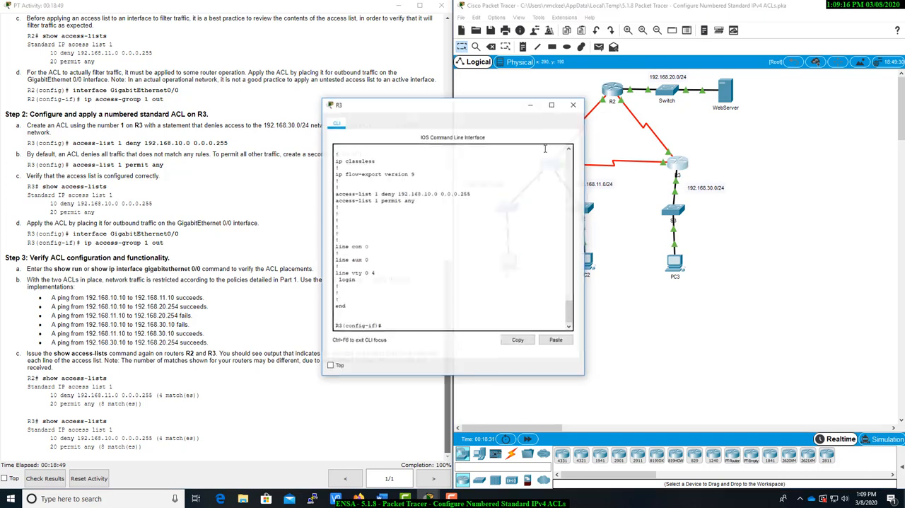
pyautogui.moveTo(491, 106); pyautogui.dragTo(622, 138)
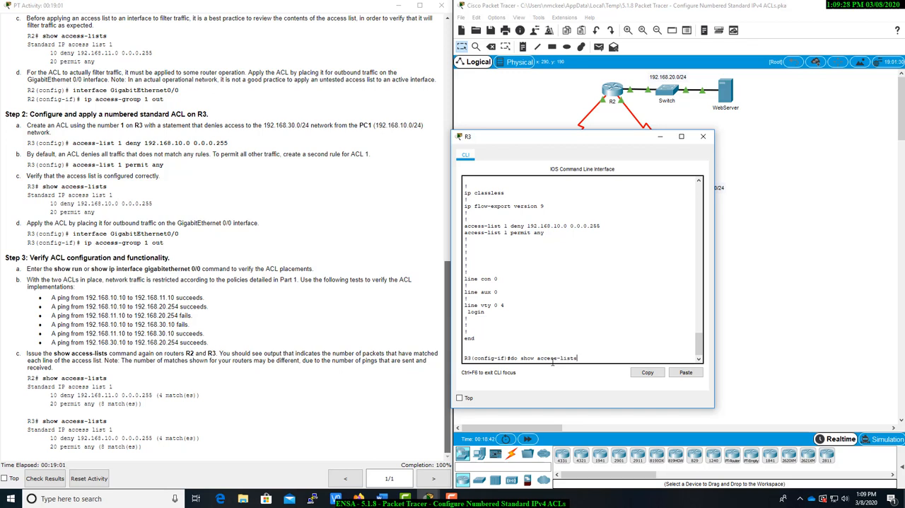
pyautogui.press('Return')
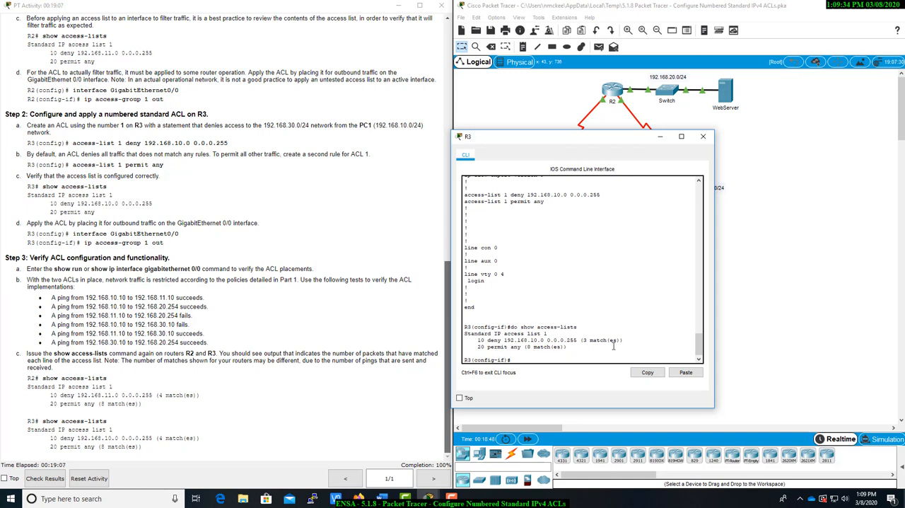
# Examine the match counts of R3's deny 192.168.10.0 0.0.0.255 and permit any entries, and close R3
pyautogui.moveTo(479, 346); pyautogui.dragTo(577, 347)
pyautogui.click(580, 348)
pyautogui.scroll(1, 447, 337)
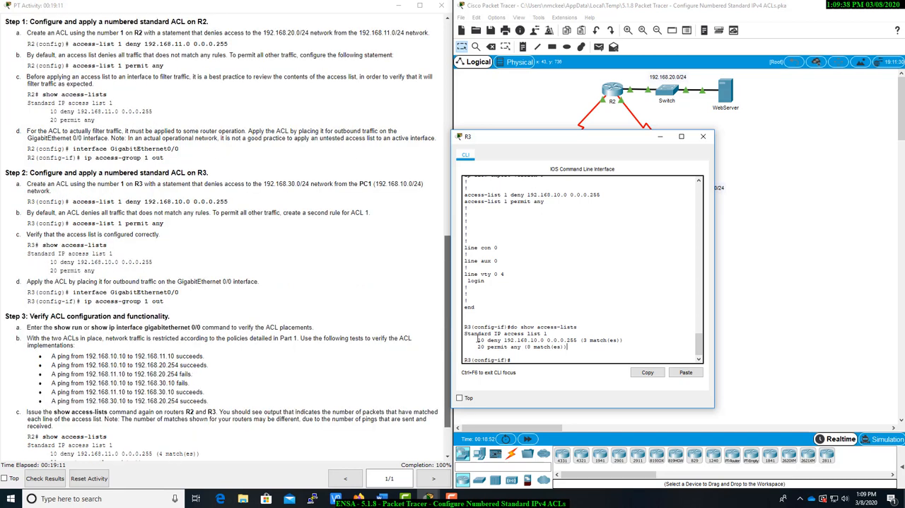
pyautogui.moveTo(478, 340); pyautogui.dragTo(633, 340)
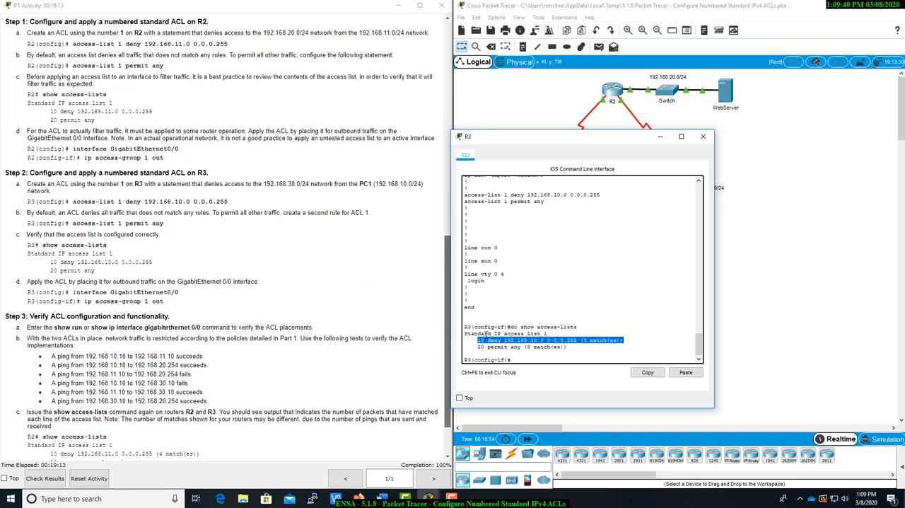
pyautogui.moveTo(479, 340); pyautogui.dragTo(624, 340)
pyautogui.moveTo(505, 340); pyautogui.dragTo(625, 340)
pyautogui.moveTo(479, 346); pyautogui.dragTo(568, 347)
pyautogui.click(533, 356)
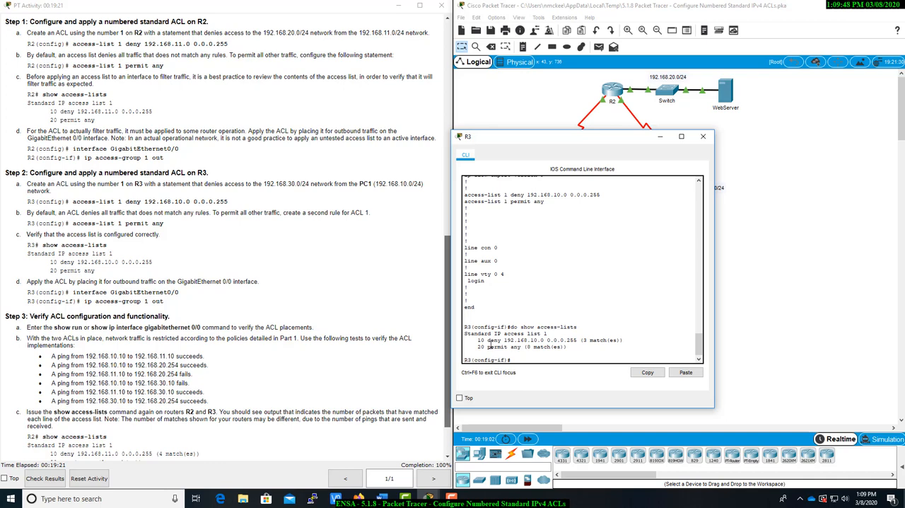
pyautogui.click(702, 136)
# Review the activity instructions once more, check the activity results, and show the individual assessment items
pyautogui.scroll(3, 297, 327)
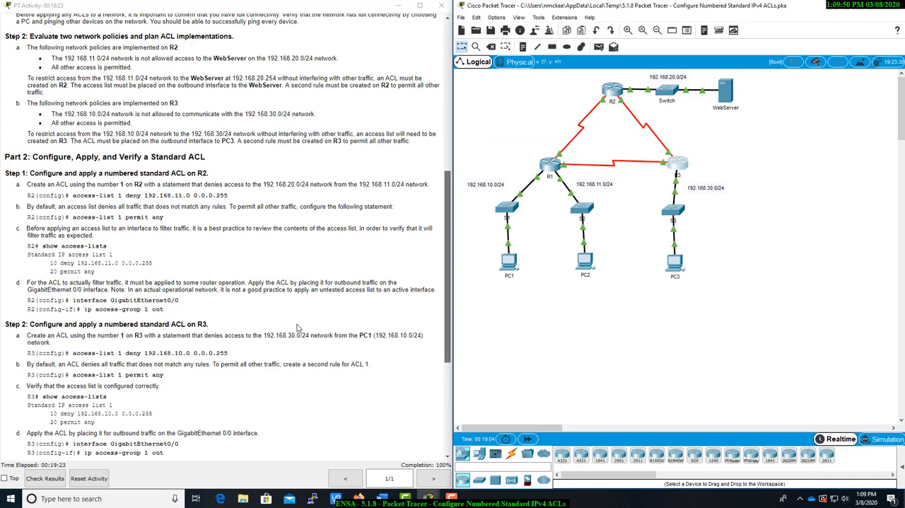
pyautogui.scroll(-5, 297, 327)
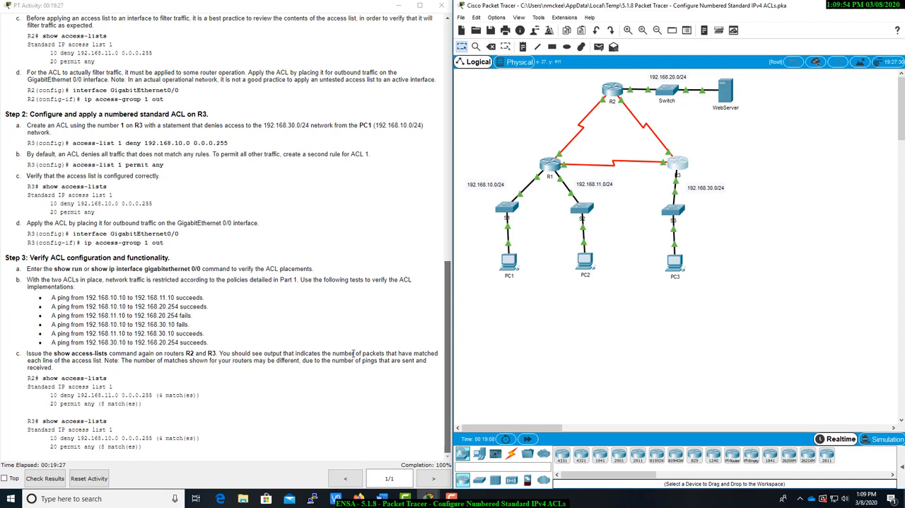
pyautogui.scroll(1, 354, 354)
pyautogui.scroll(-1, 354, 357)
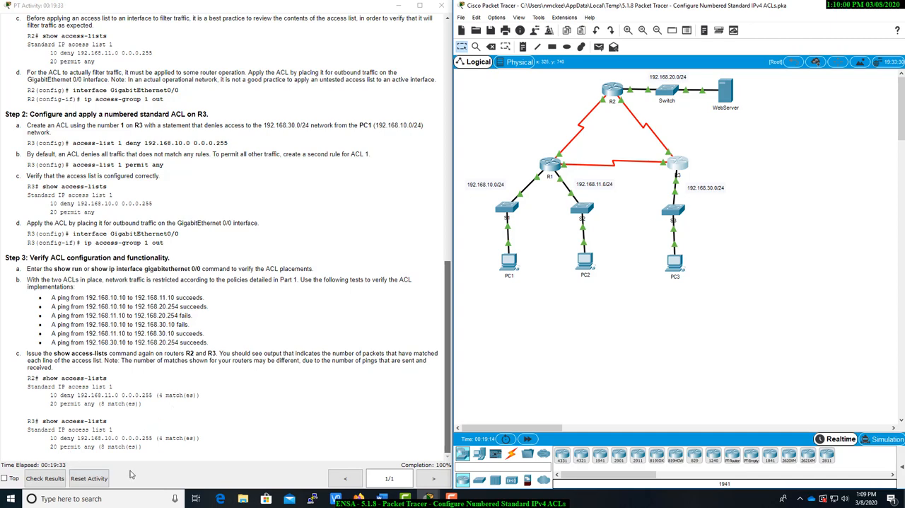
pyautogui.click(43, 480)
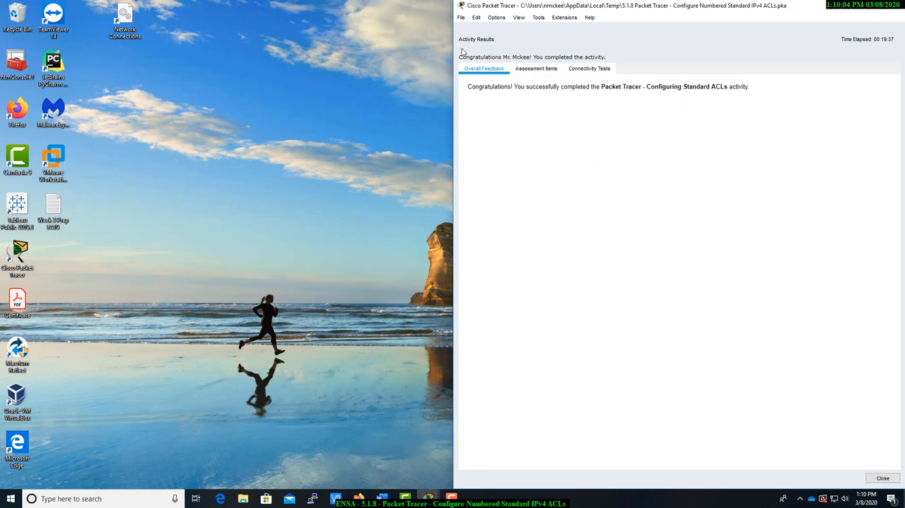
pyautogui.click(540, 69)
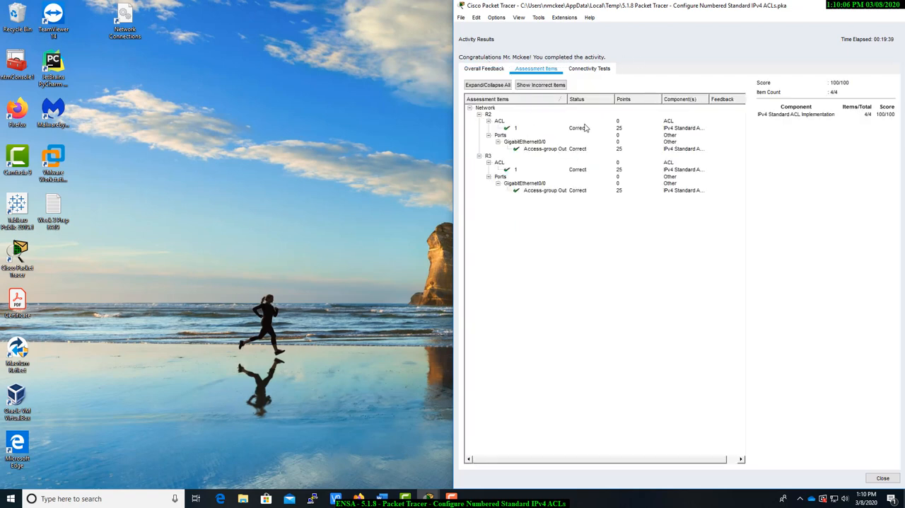